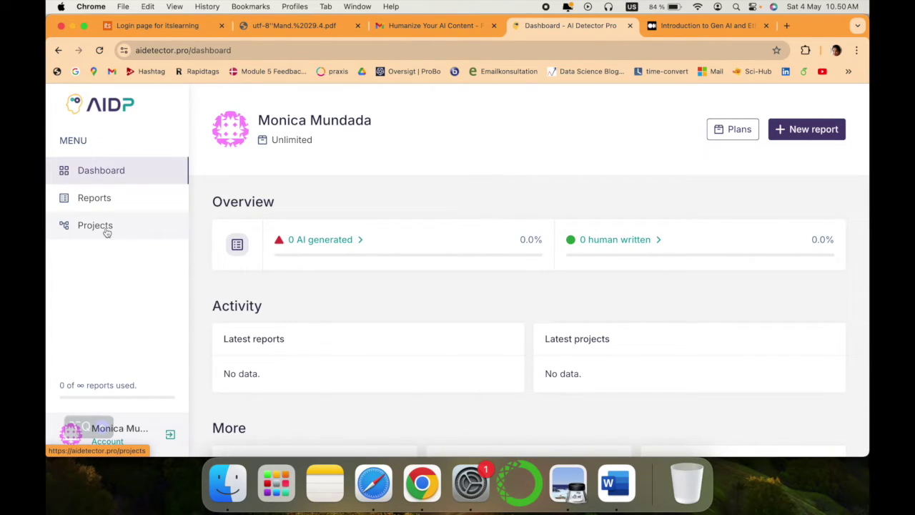
Open the Reports page in AI Detector Pro.
scroll(487, 334, "down", 3)
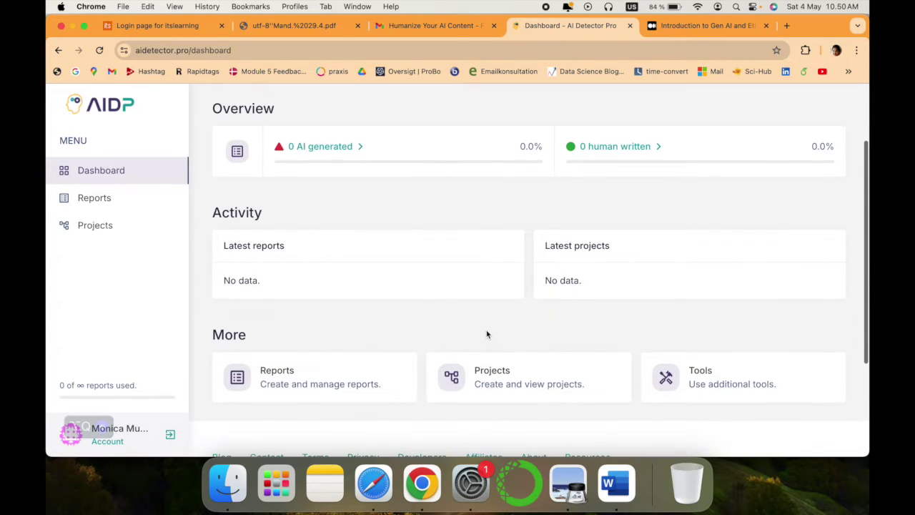
scroll(487, 334, "up", 1)
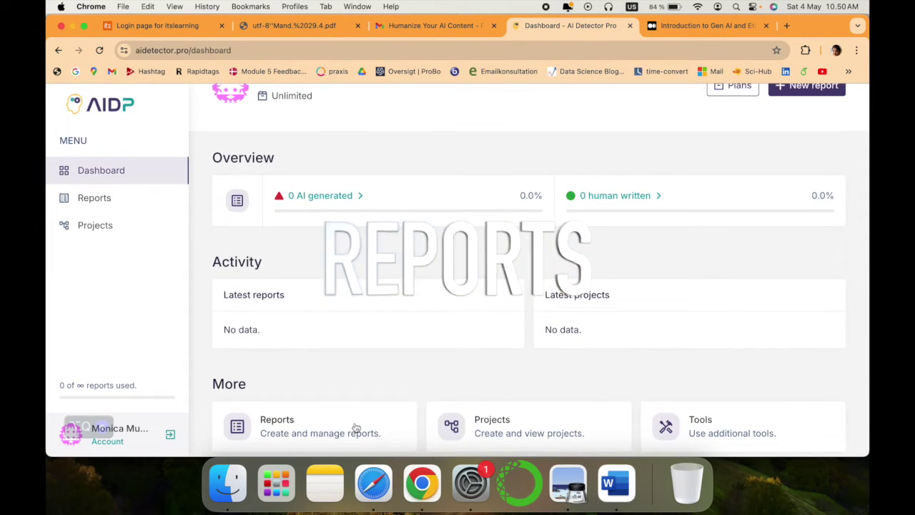
left_click(315, 435)
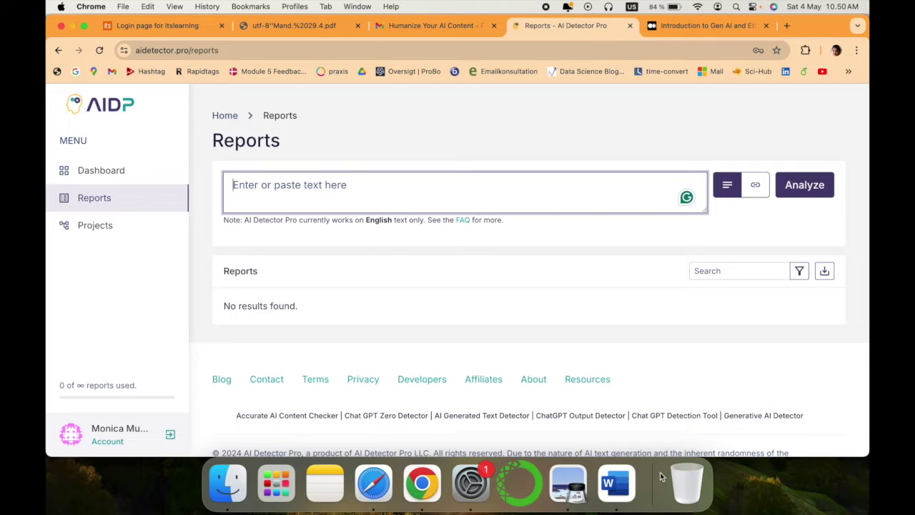
Copy both Gen AI paragraphs from the Word document and return to Chrome.
left_click(619, 482)
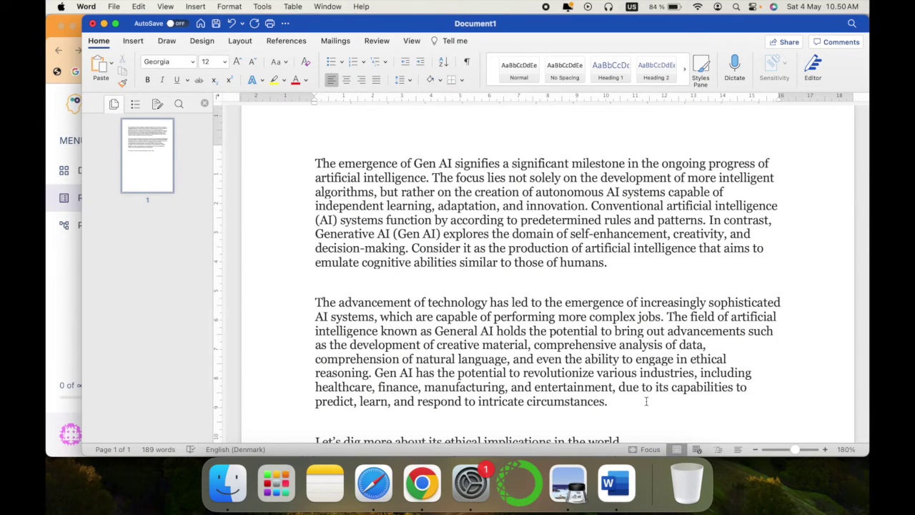
left_click_drag(623, 402, 317, 163)
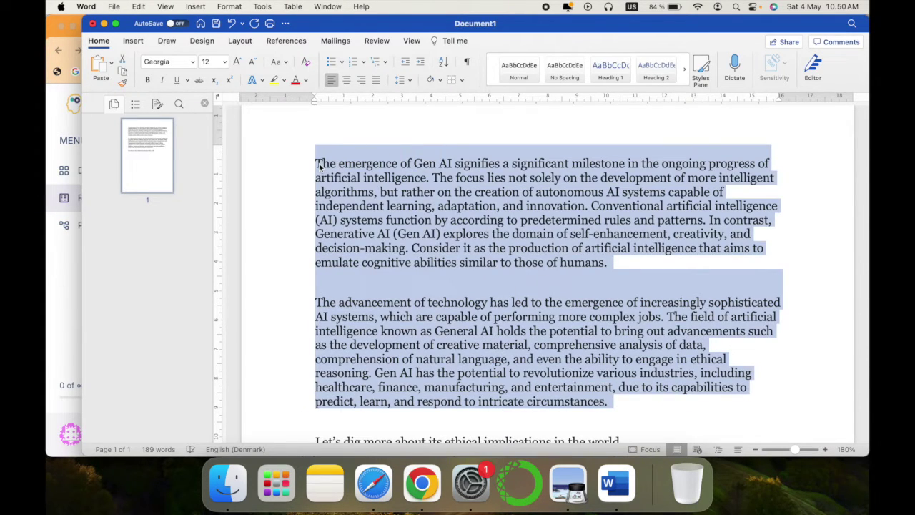
key("super+c")
left_click(72, 257)
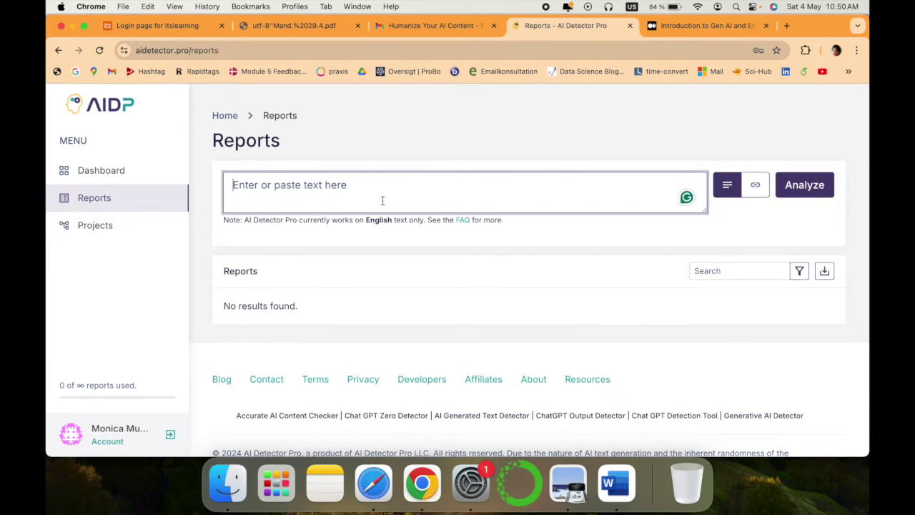
Paste the two Gen AI paragraphs and analyze them, producing a 98/100 AI report.
key("super+v")
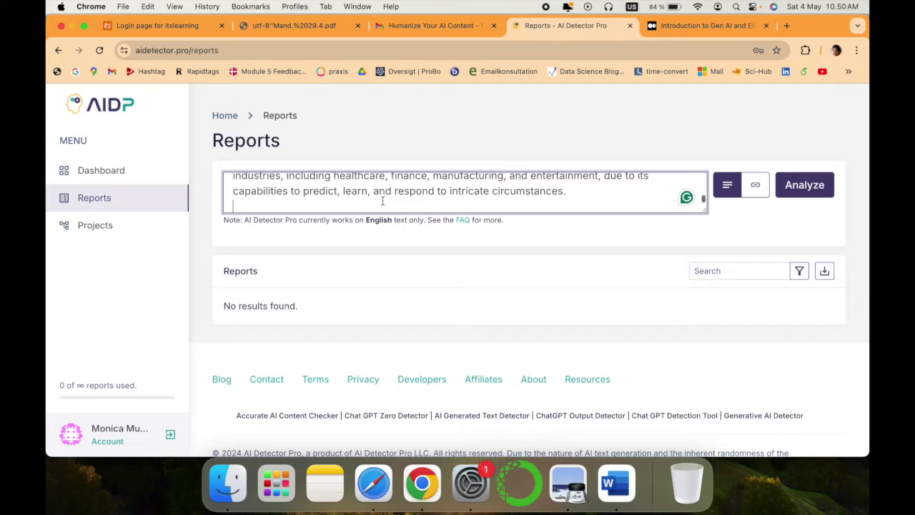
scroll(496, 207, "up", 5)
scroll(497, 207, "up", 3)
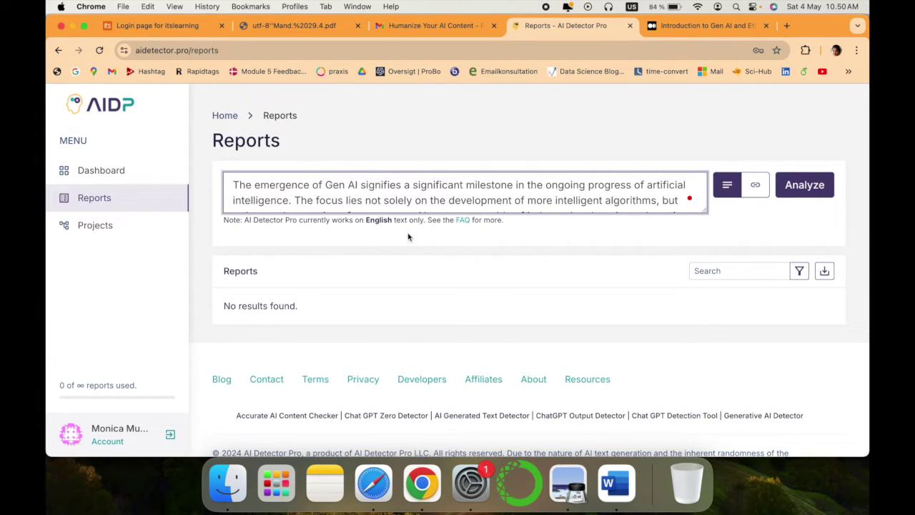
left_click(821, 186)
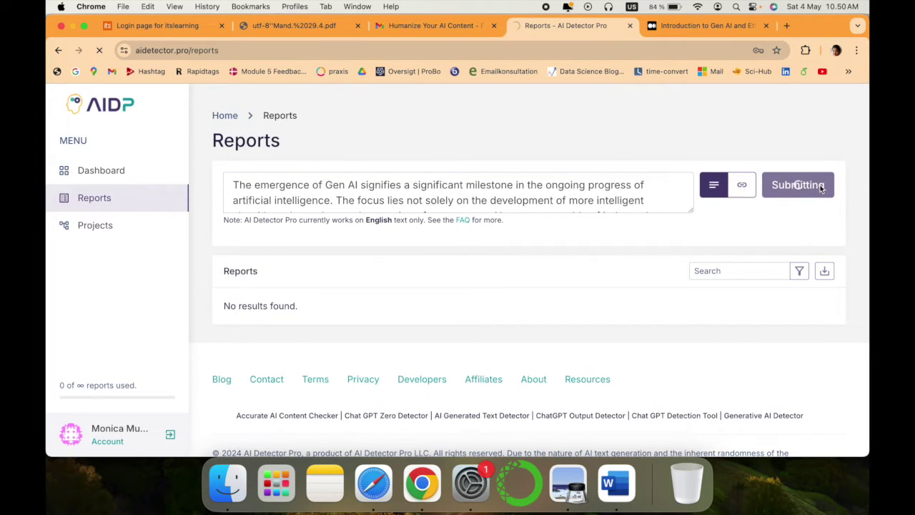
scroll(529, 334, "down", 1)
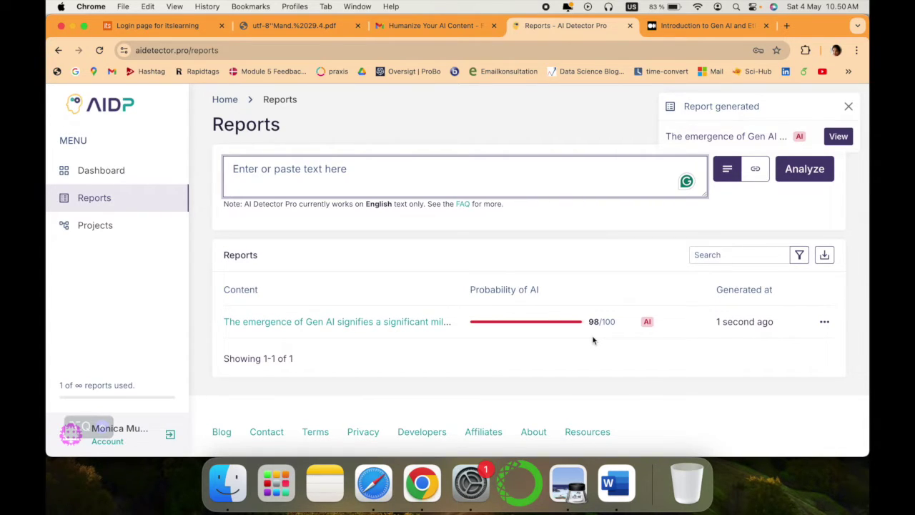
Open the new 98/100 report and scroll through its contents.
left_click(346, 323)
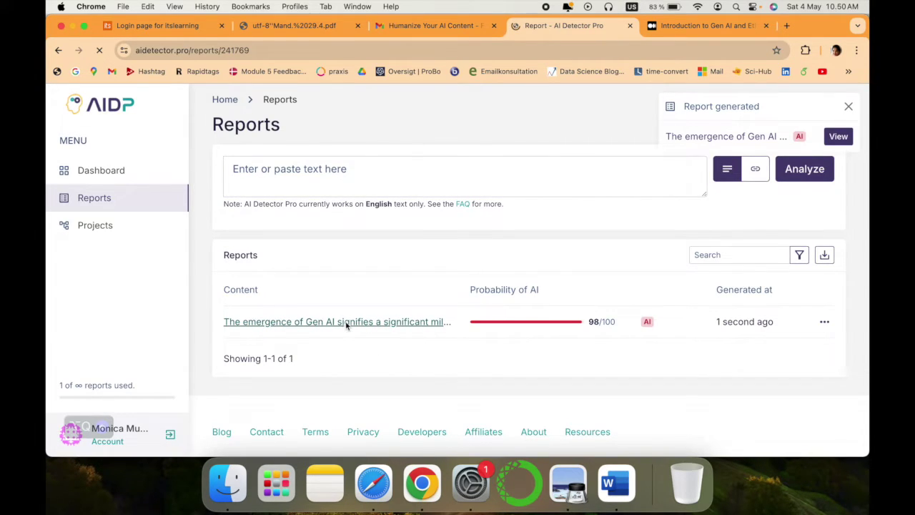
scroll(543, 345, "down", 3)
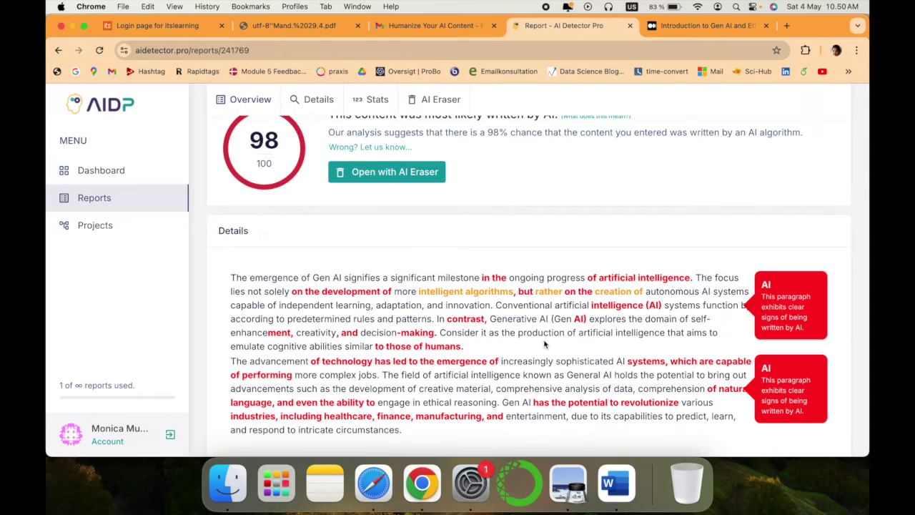
scroll(576, 343, "down", 1)
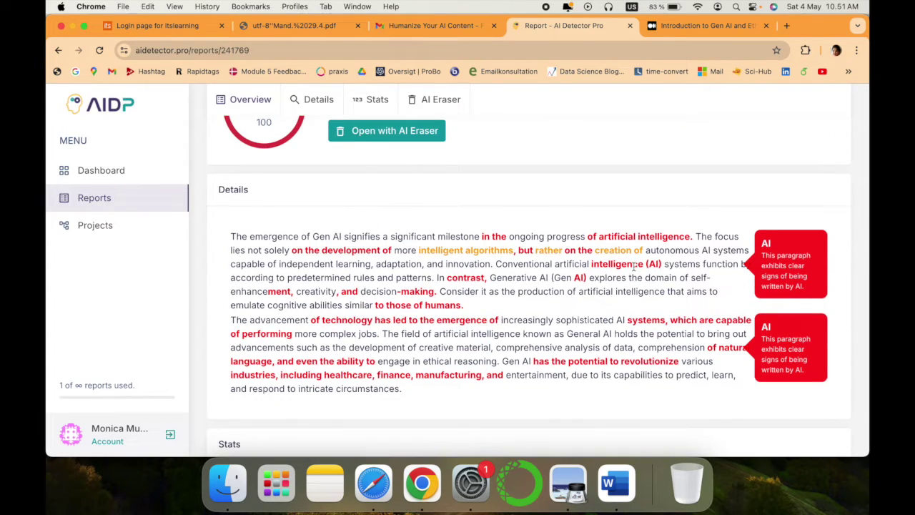
scroll(633, 268, "down", 3)
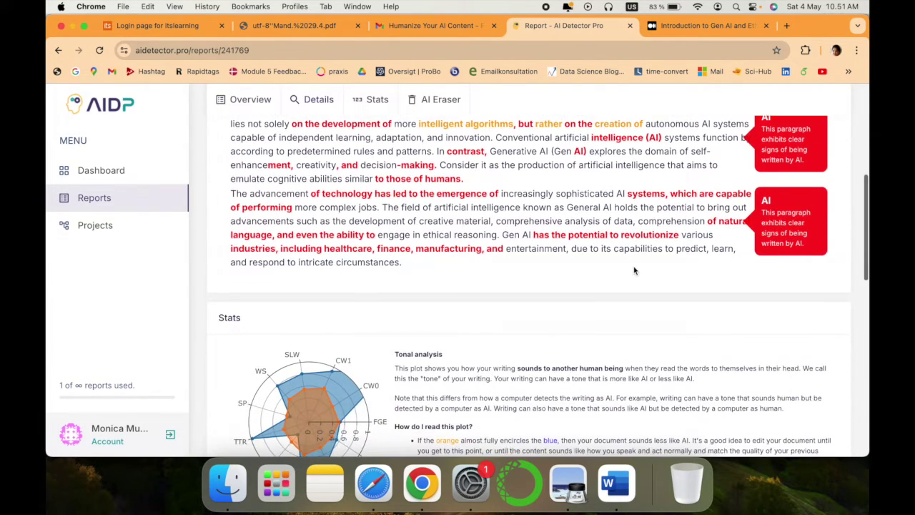
scroll(634, 270, "down", 2)
scroll(634, 270, "down", 2)
scroll(634, 270, "down", 2)
scroll(634, 270, "down", 1)
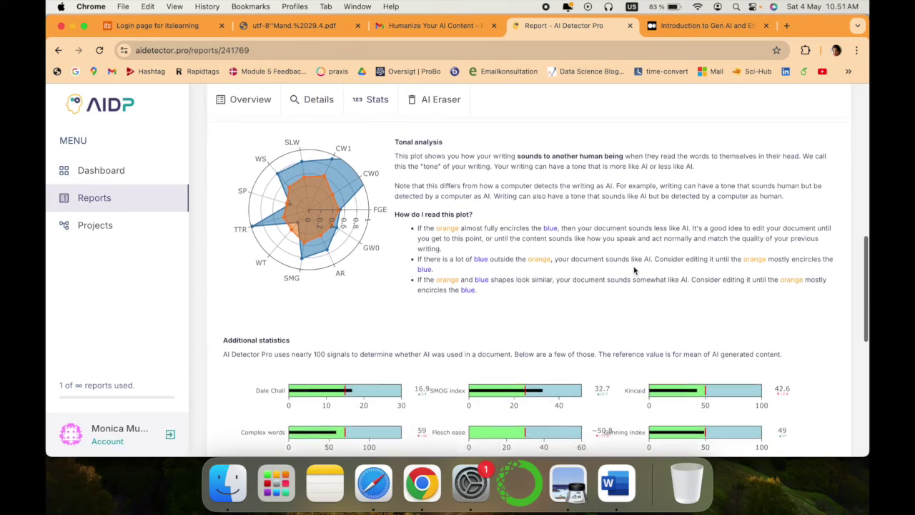
scroll(634, 270, "up", 5)
scroll(633, 270, "up", 2)
scroll(634, 270, "up", 2)
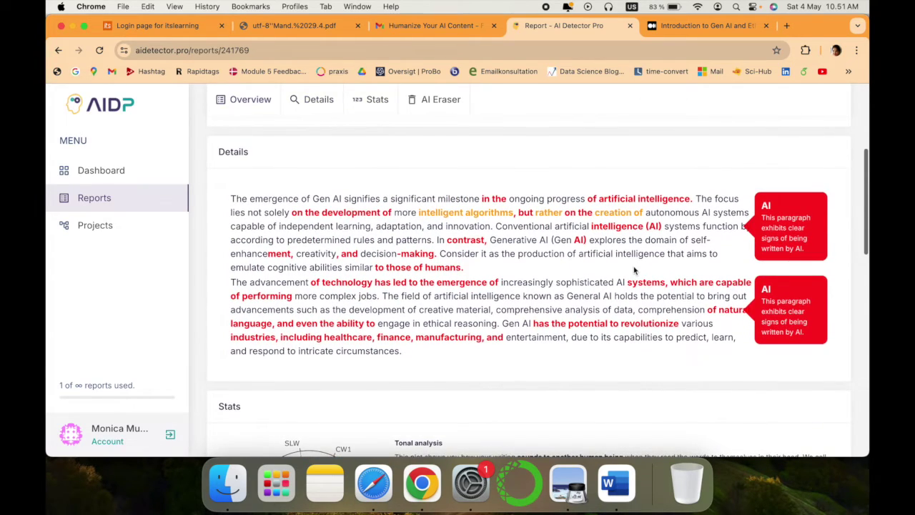
scroll(634, 270, "up", 3)
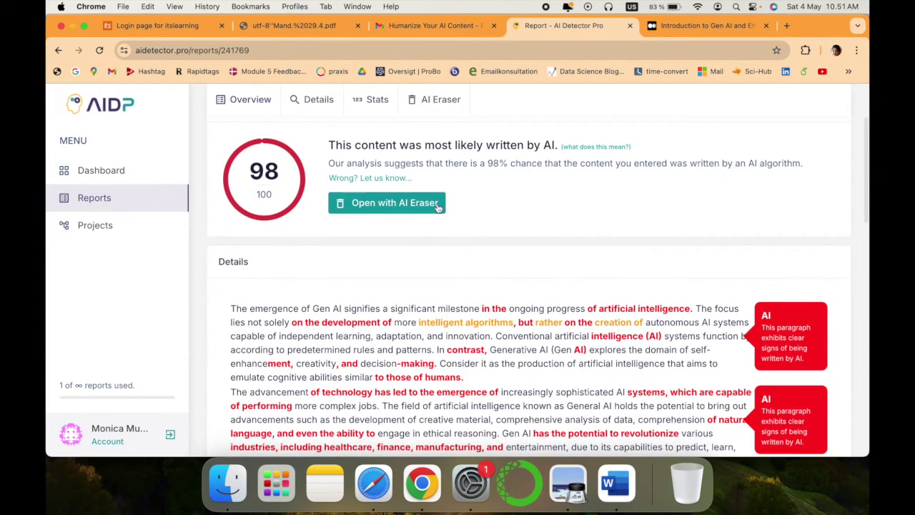
scroll(437, 207, "up", 1)
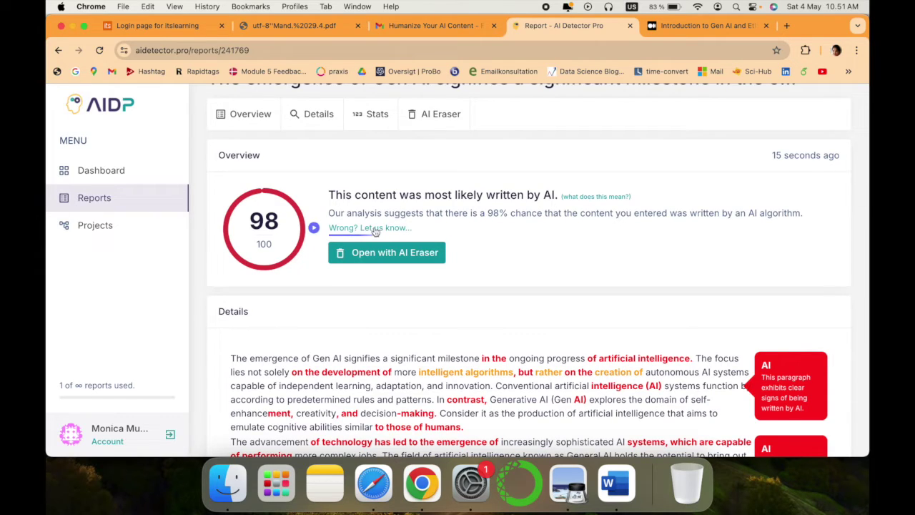
scroll(503, 246, "up", 1)
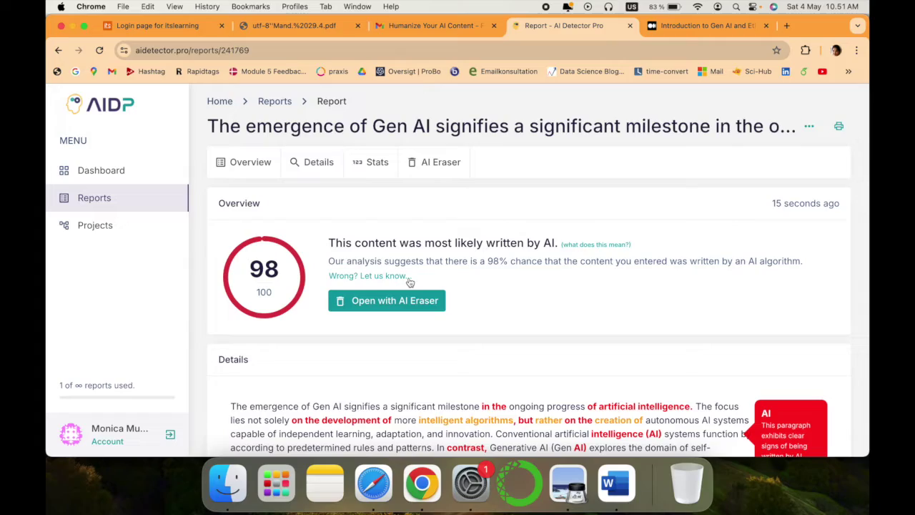
scroll(491, 313, "down", 1)
scroll(357, 214, "up", 1)
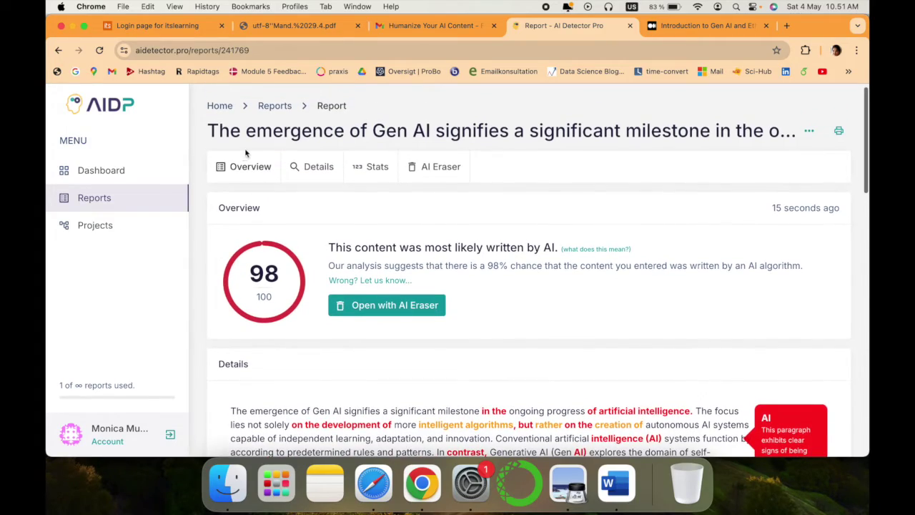
Review the report's overview score and paragraph-by-paragraph AI highlights.
left_click(249, 166)
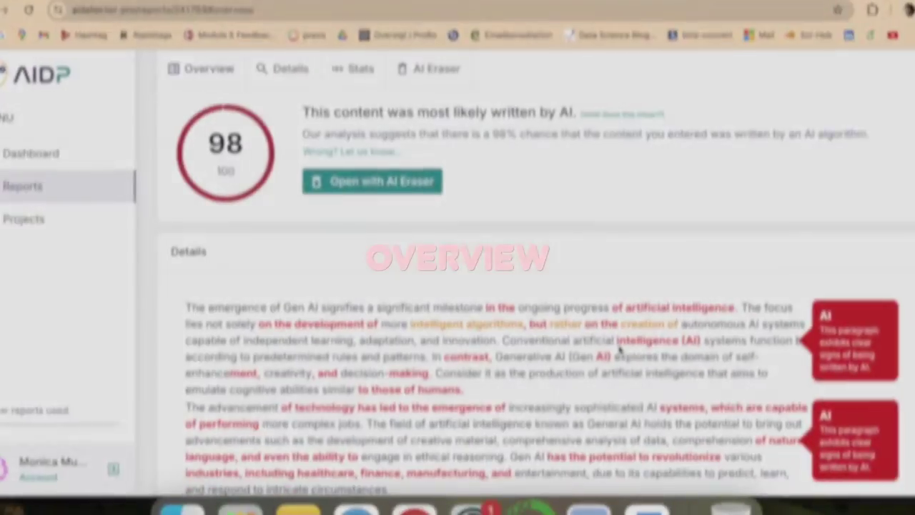
scroll(590, 338, "down", 1)
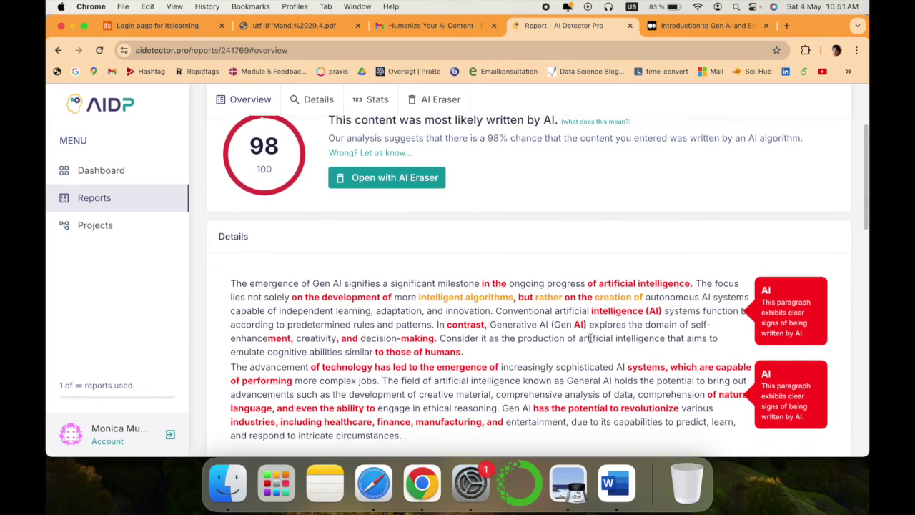
scroll(632, 349, "down", 2)
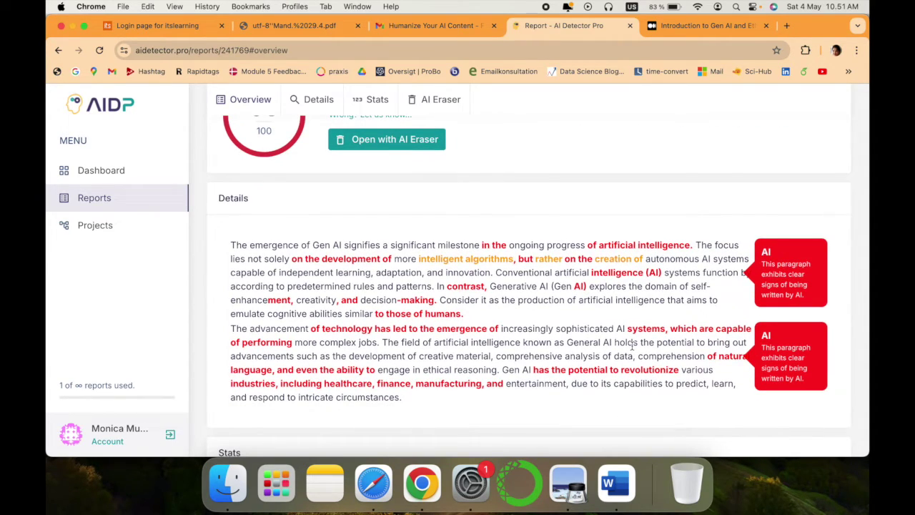
scroll(604, 346, "up", 10)
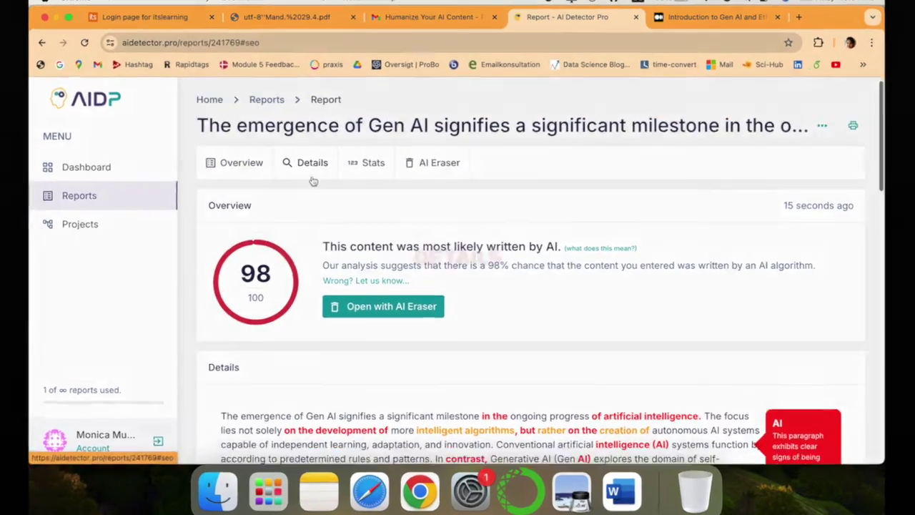
left_click(313, 179)
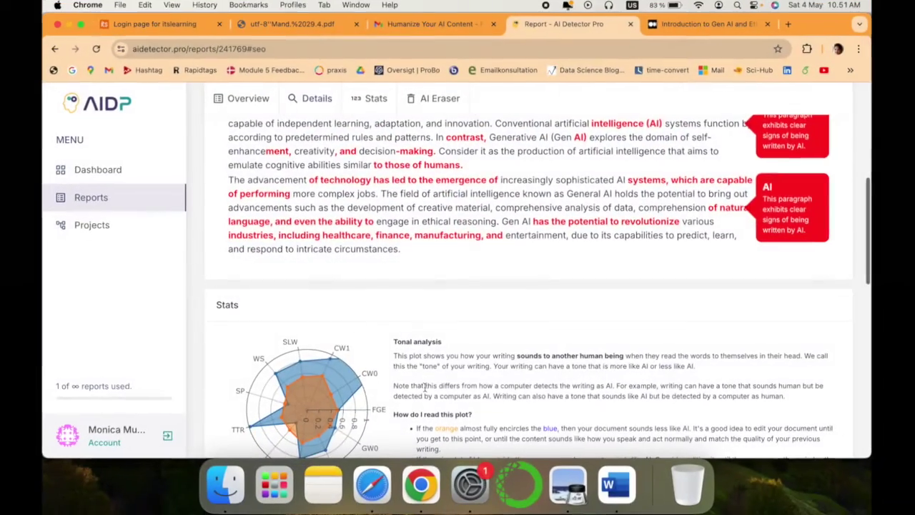
scroll(426, 386, "down", 2)
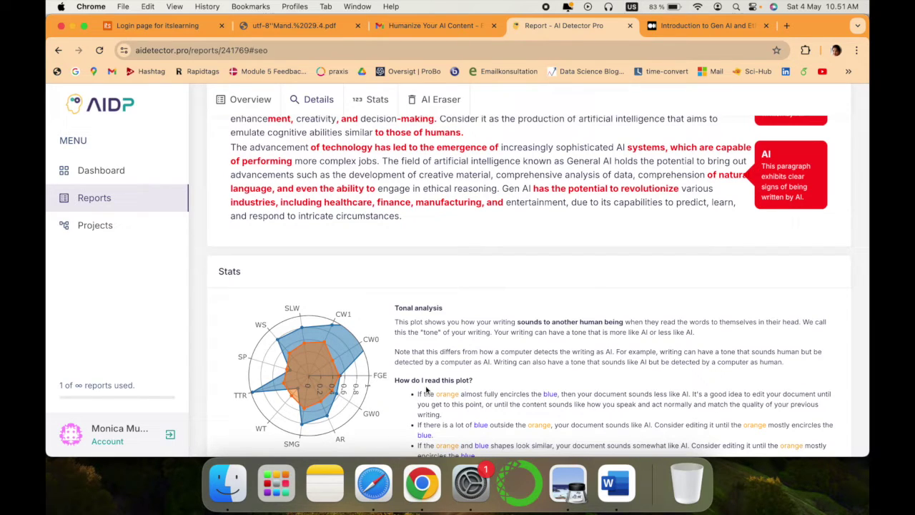
scroll(407, 412, "up", 10)
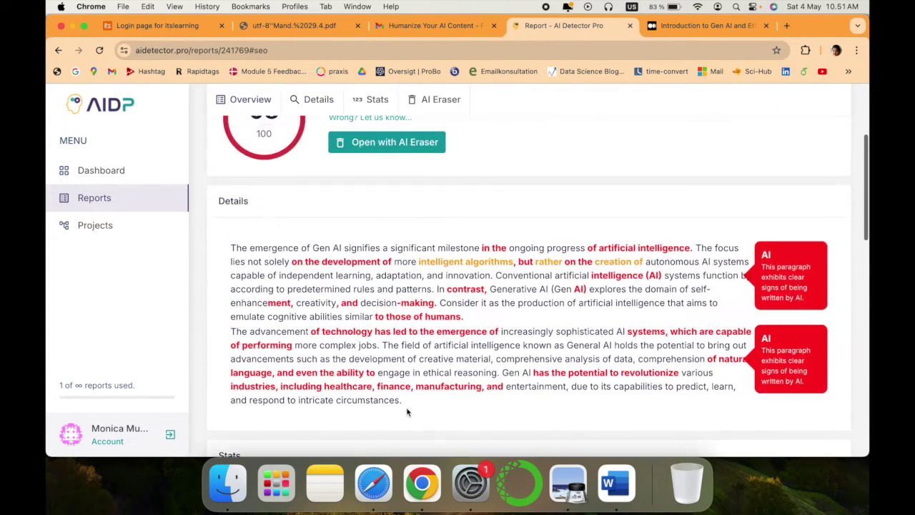
Review the report's tonal and readability statistics and radar chart.
left_click(378, 177)
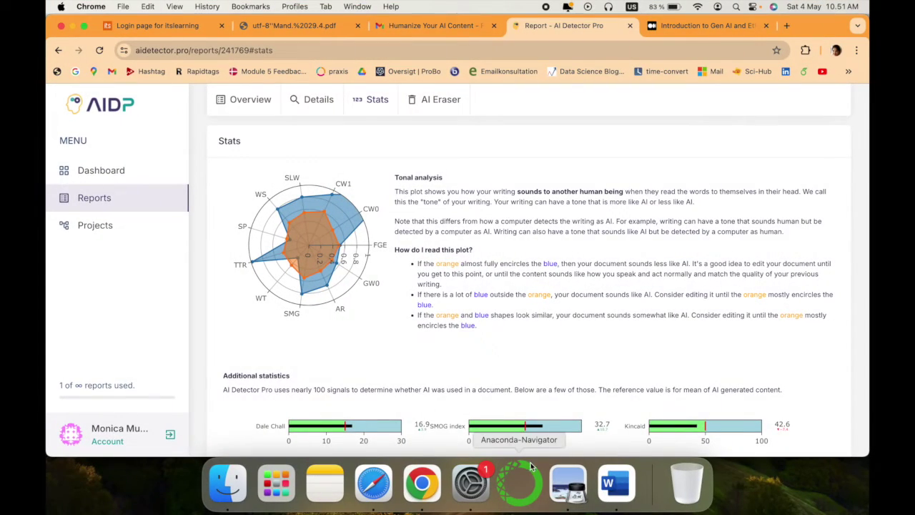
scroll(613, 395, "down", 2)
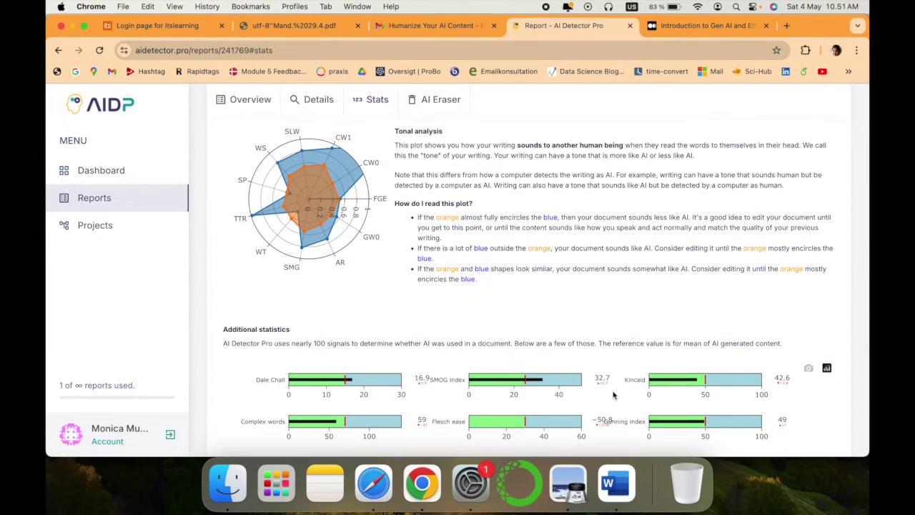
scroll(533, 397, "down", 1)
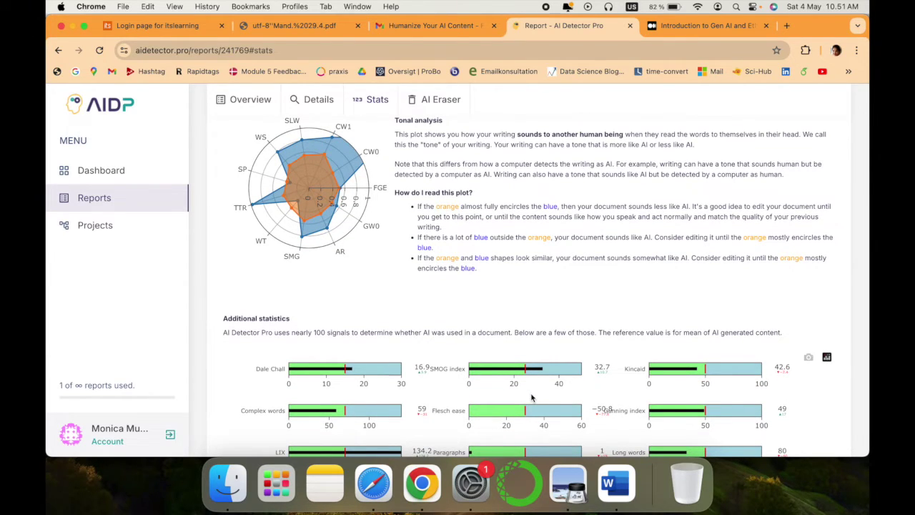
scroll(555, 362, "up", 10)
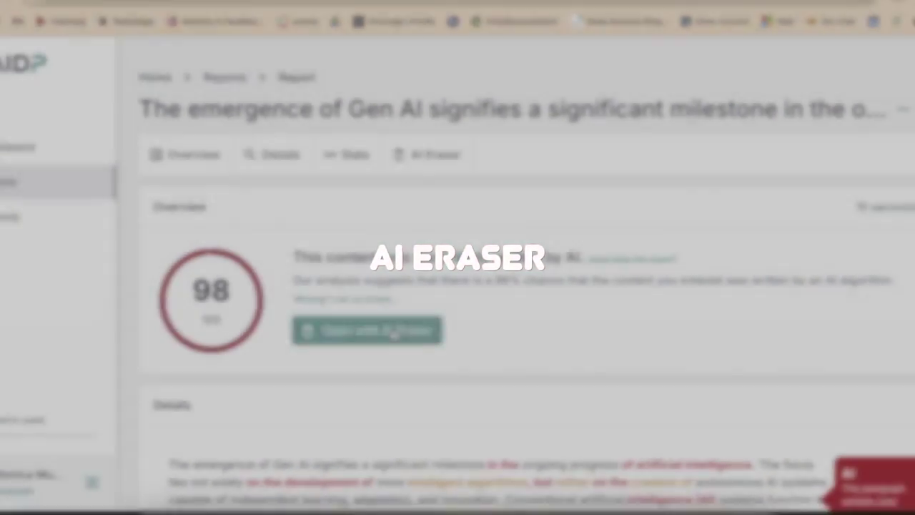
Open the report in AI Eraser and scroll to the Eraser tools and Tone analysis sections.
left_click(401, 316)
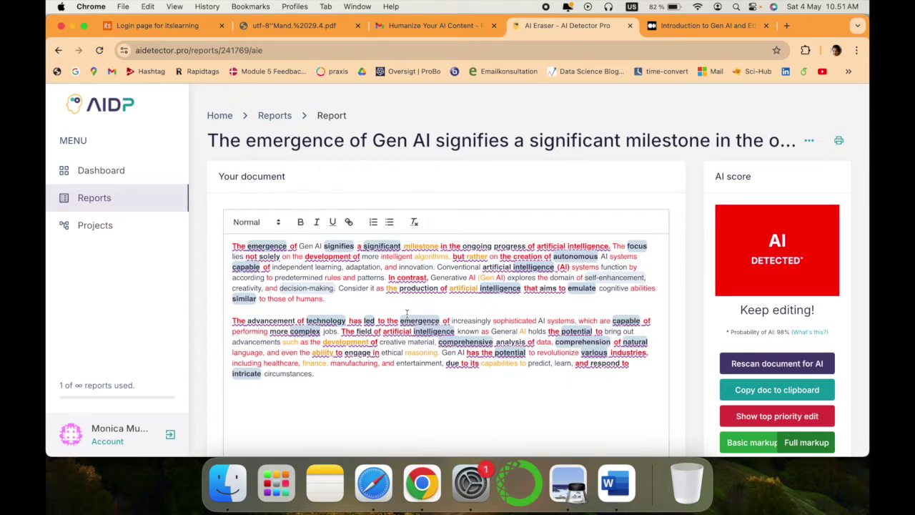
scroll(452, 412, "down", 1)
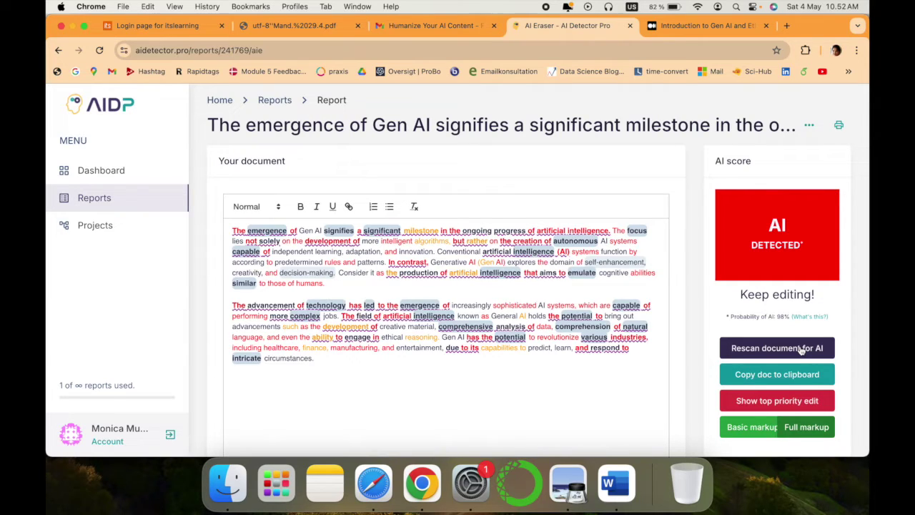
scroll(505, 427, "down", 1)
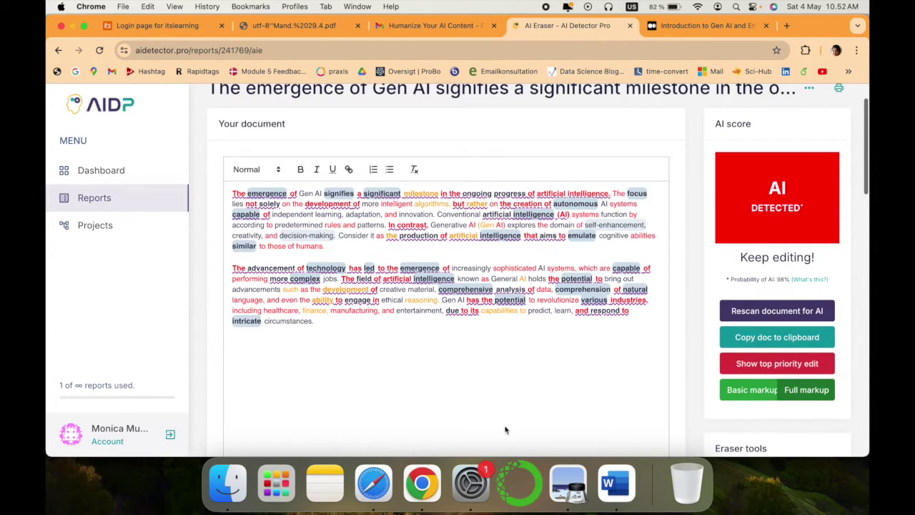
scroll(564, 368, "down", 1)
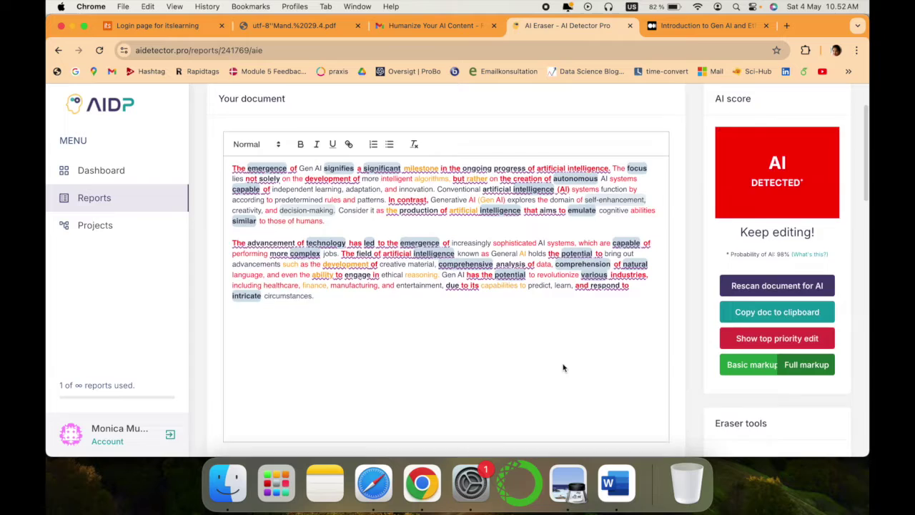
scroll(564, 367, "down", 1)
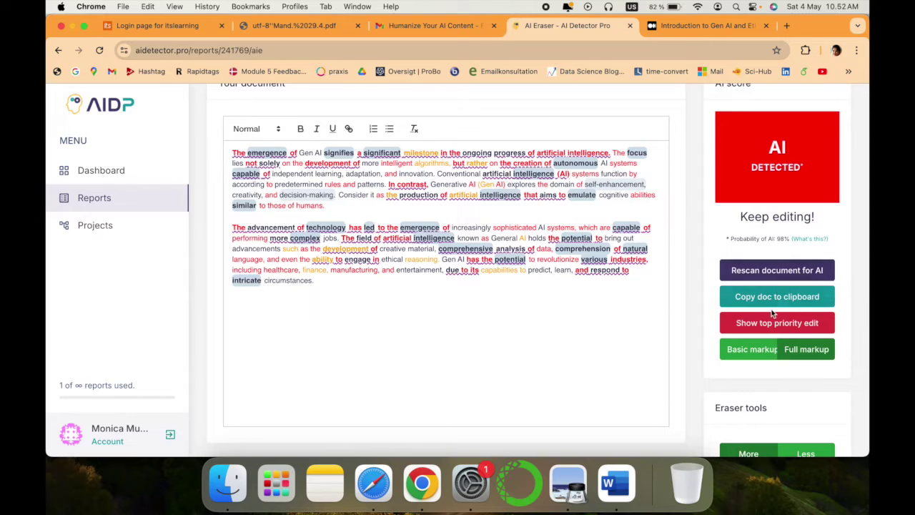
scroll(830, 302, "down", 1)
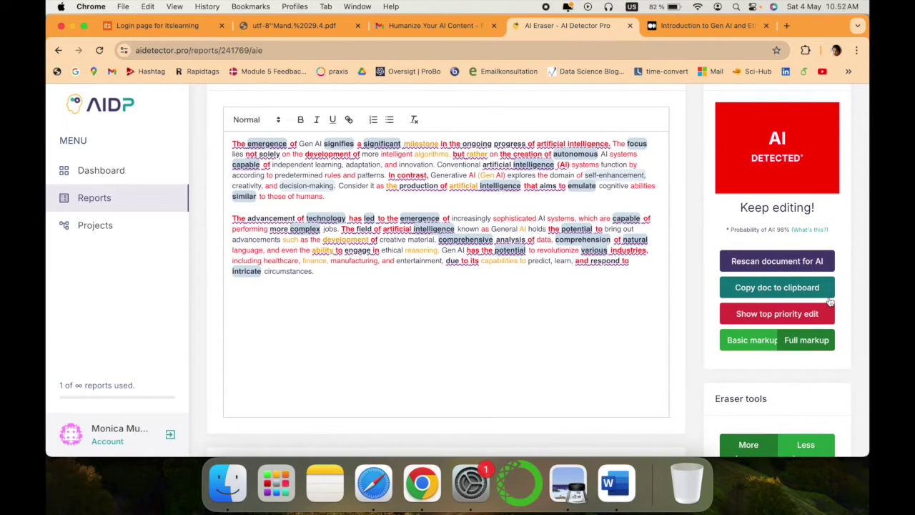
scroll(830, 302, "down", 1)
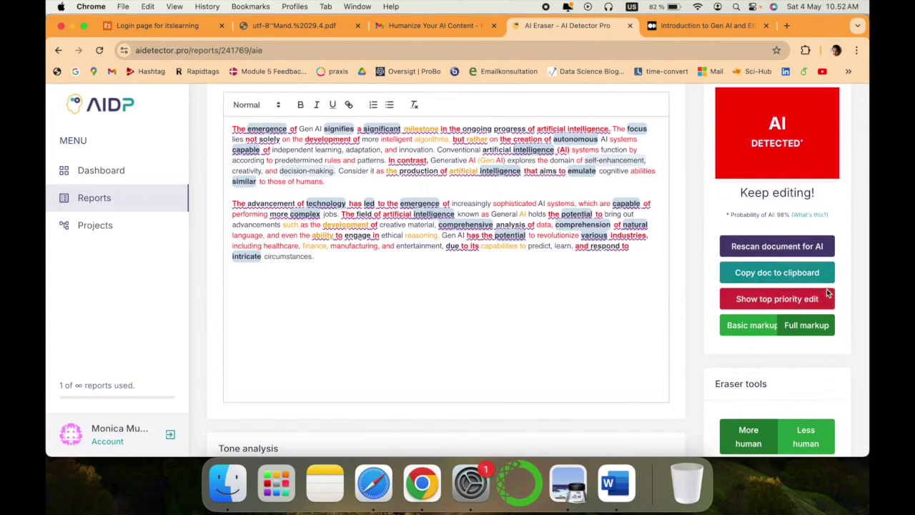
scroll(822, 305, "down", 1)
scroll(826, 289, "down", 2)
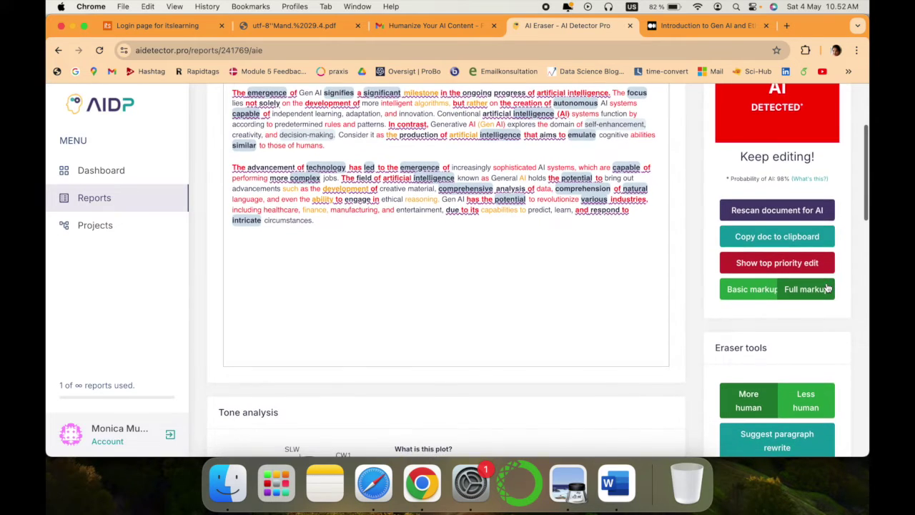
scroll(811, 304, "down", 5)
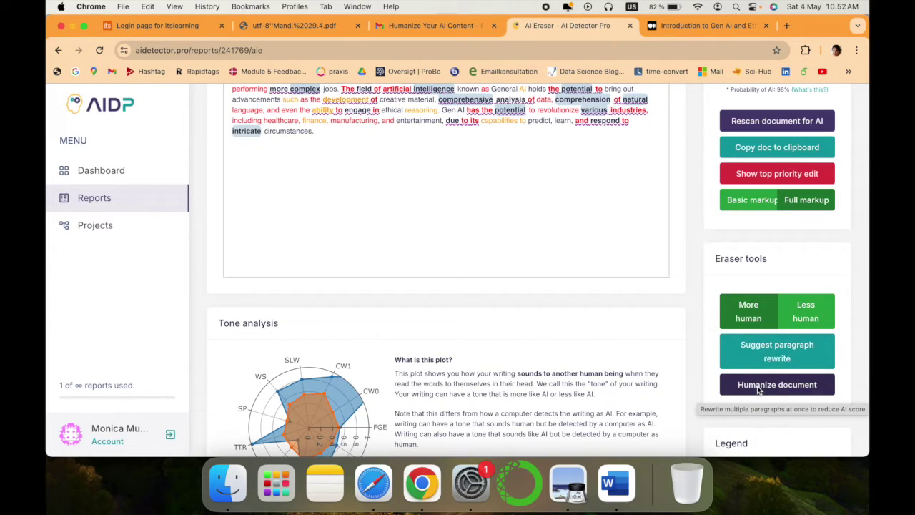
Dismiss the needs-a-paragraph warning and select the first Gen AI paragraph for rewriting.
left_click(785, 356)
left_click(554, 124)
scroll(491, 237, "up", 3)
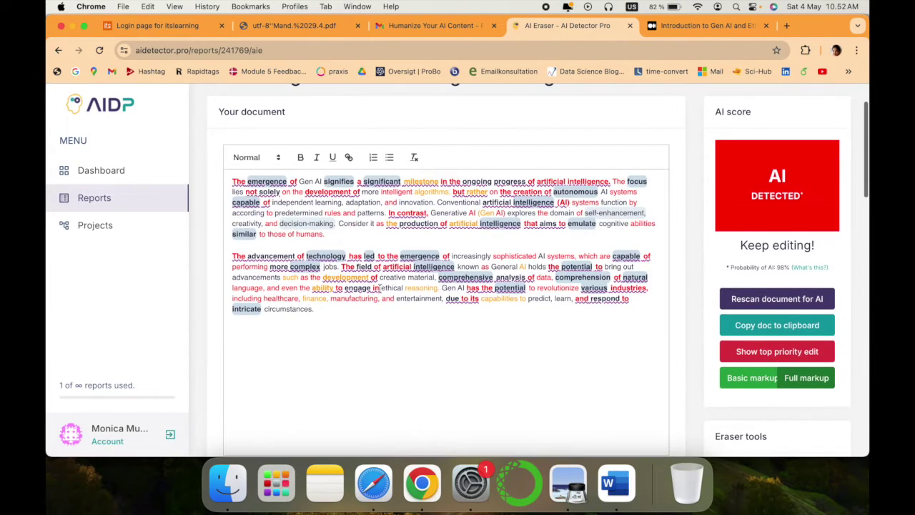
mouse_move(315, 309)
left_mouse_down()
mouse_move(282, 241)
mouse_move(228, 180)
left_mouse_up()
left_click(343, 239)
scroll(512, 336, "down", 2)
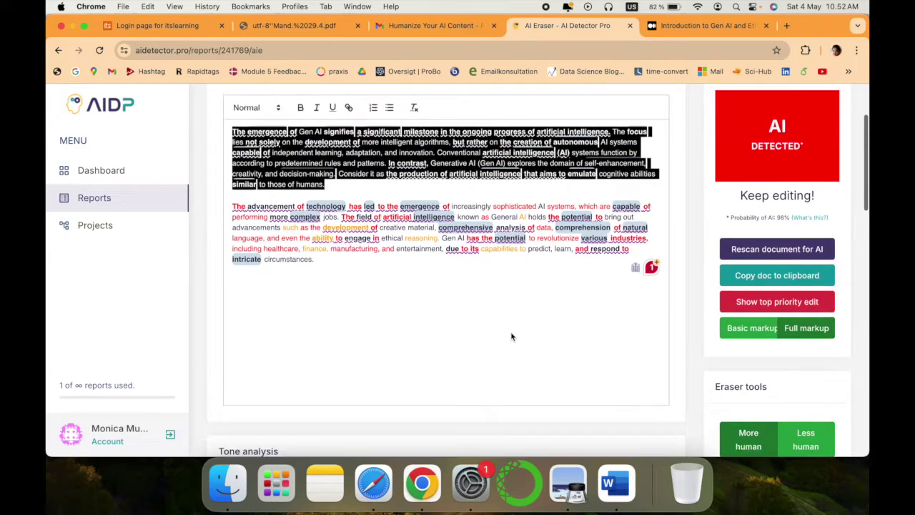
scroll(512, 336, "down", 3)
scroll(487, 292, "up", 5)
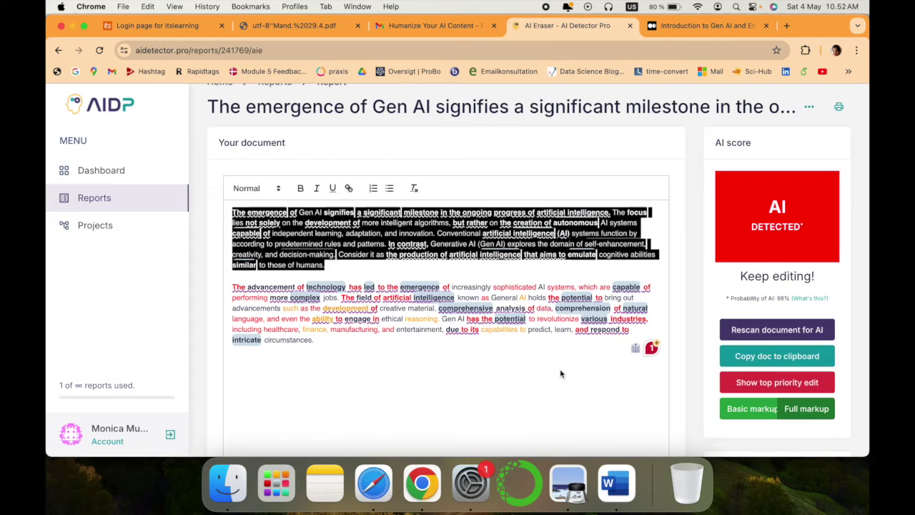
scroll(561, 373, "down", 3)
scroll(560, 374, "down", 1)
scroll(561, 374, "down", 2)
scroll(561, 374, "up", 1)
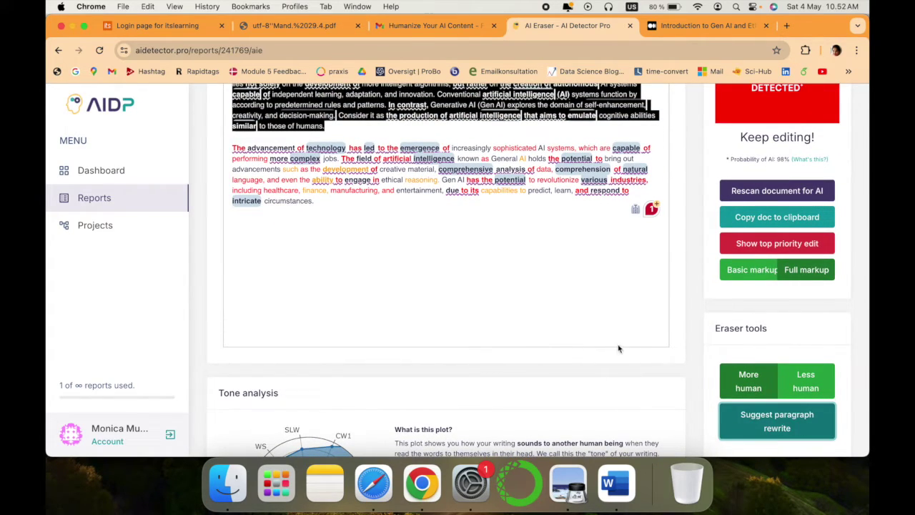
scroll(358, 195, "up", 2)
left_click(358, 196)
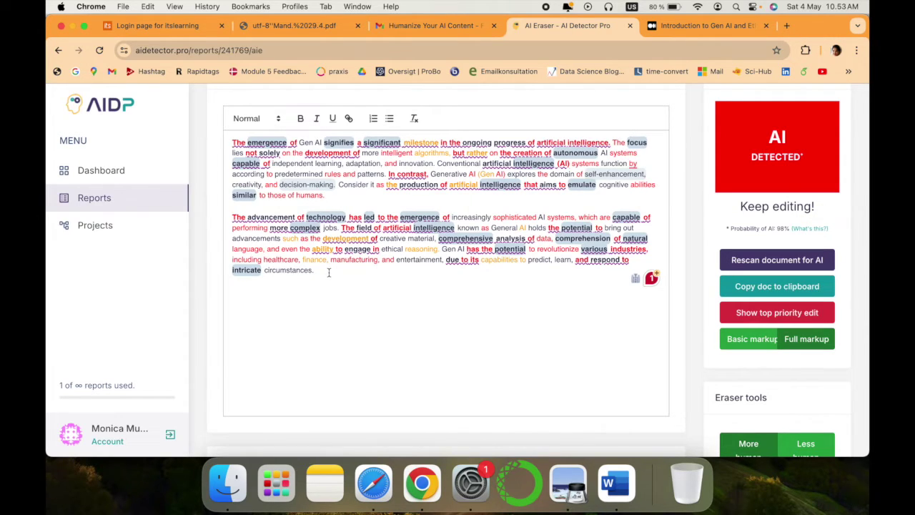
Replace the first paragraph with the alternative beginning 'One, if they so choose, may ponder'.
scroll(422, 337, "down", 1)
left_click_drag(421, 338, 227, 182)
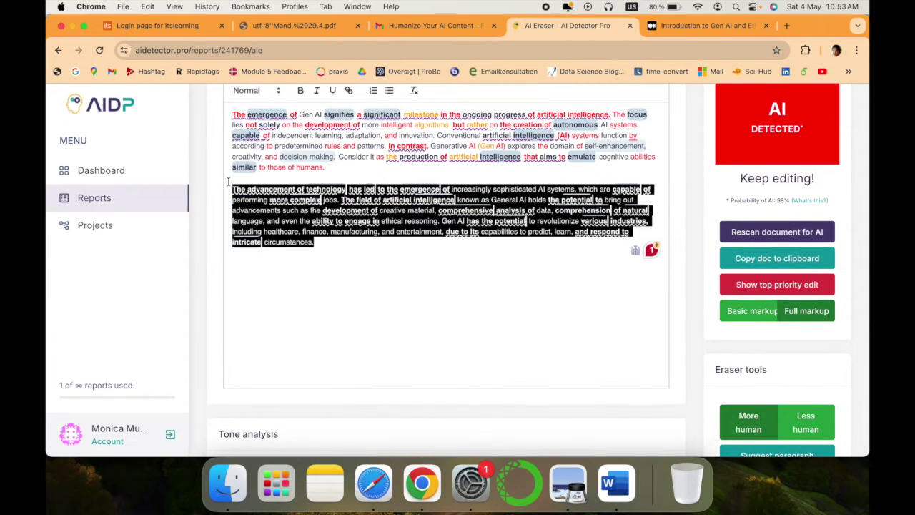
scroll(402, 265, "down", 1)
scroll(804, 412, "down", 1)
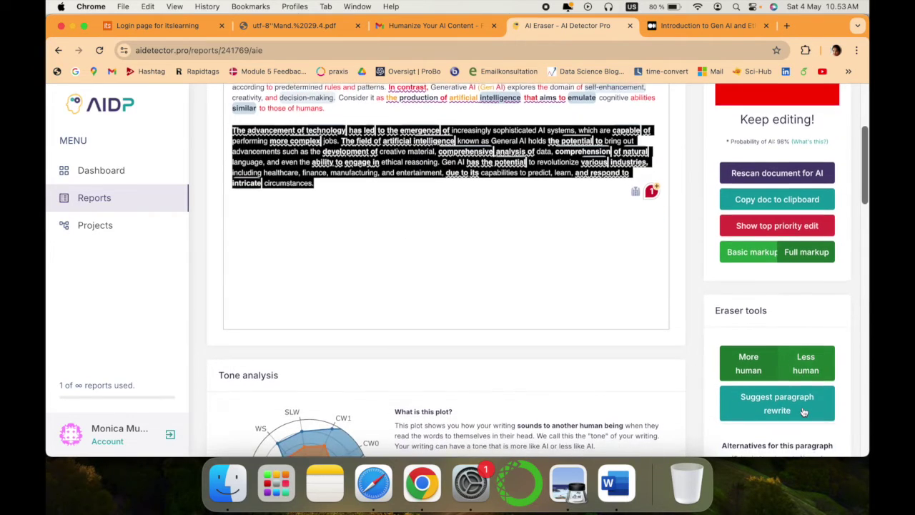
left_click(804, 412)
scroll(772, 322, "down", 5)
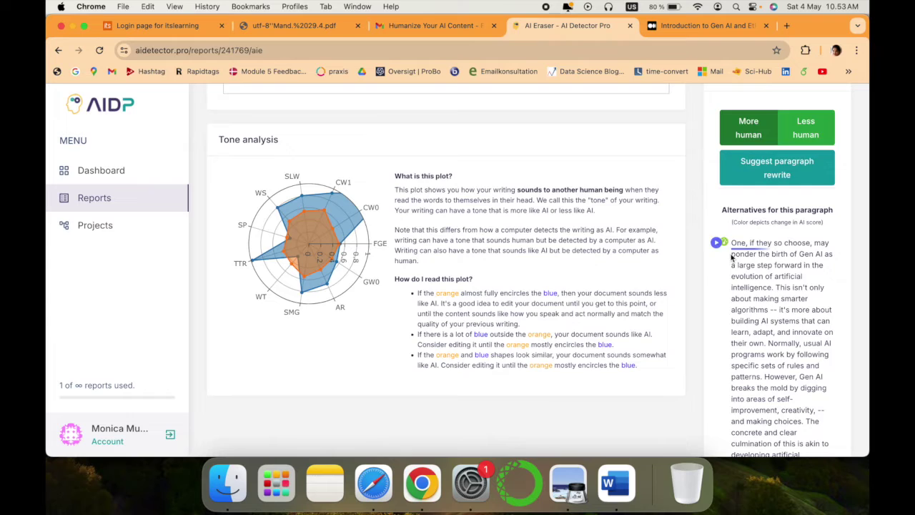
mouse_move(731, 257)
left_mouse_down()
mouse_move(776, 303)
mouse_move(777, 379)
left_mouse_up()
scroll(777, 379, "down", 2)
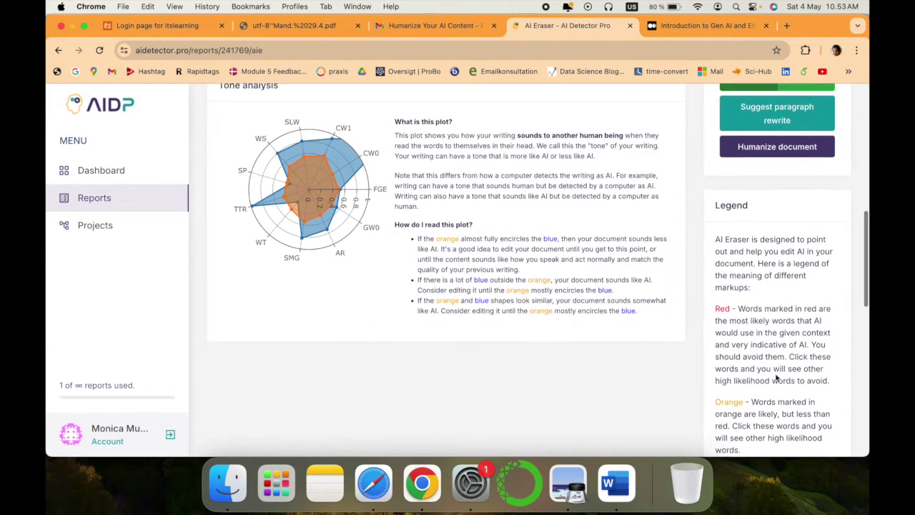
scroll(777, 379, "up", 10)
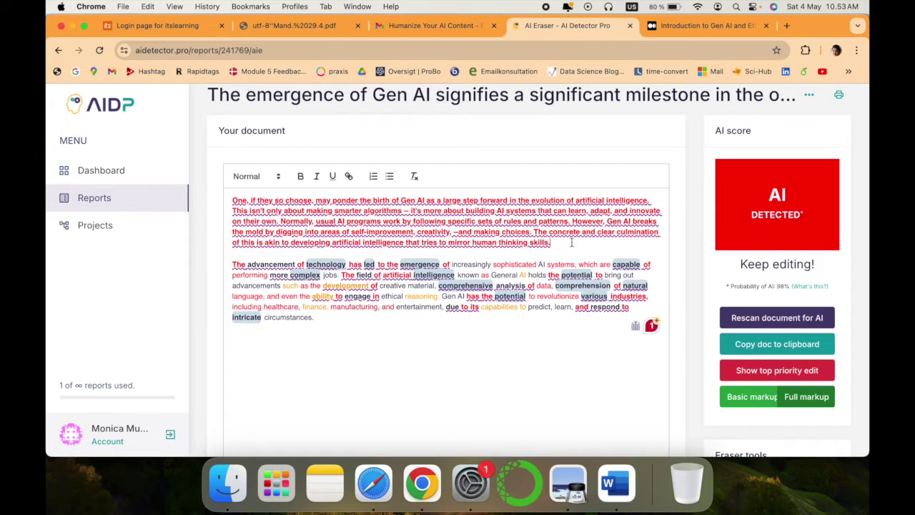
Select the whole second paragraph.
left_click_drag(315, 317, 226, 262)
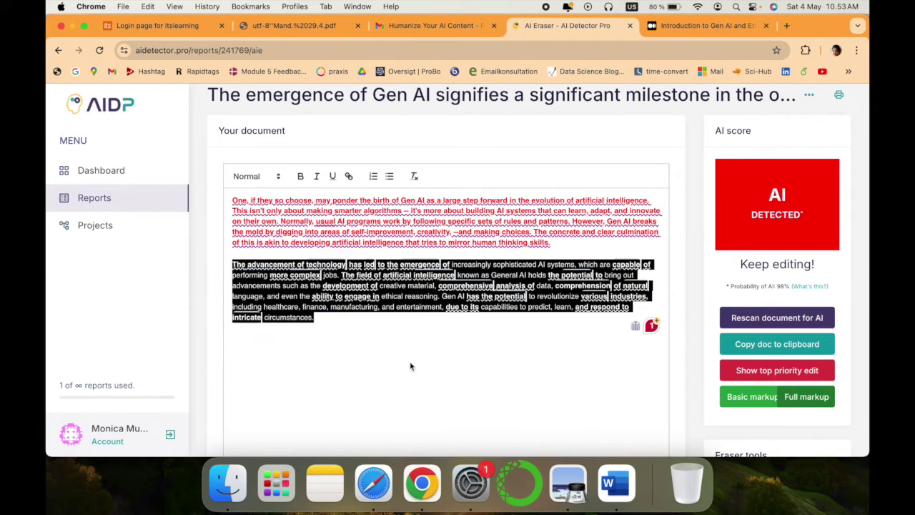
scroll(410, 367, "down", 5)
scroll(410, 366, "up", 2)
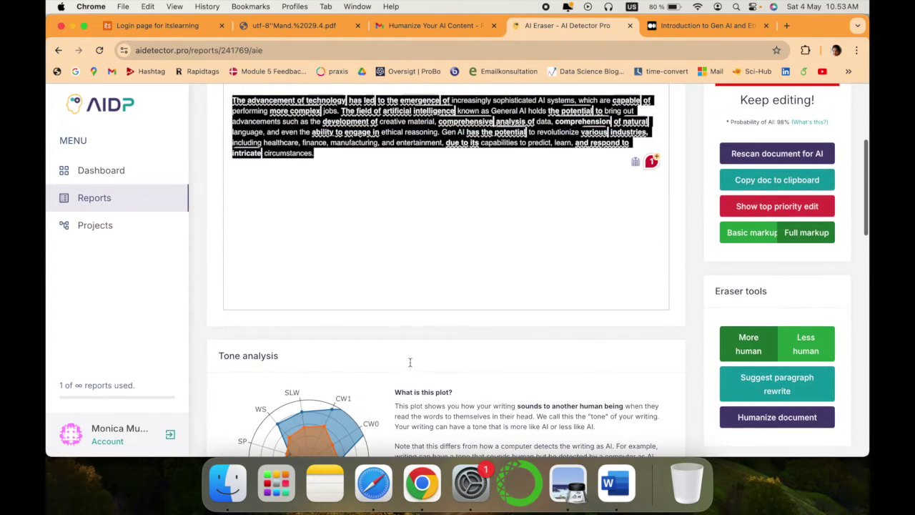
Humanize the whole document, confirming the start and completion alerts.
left_click(797, 427)
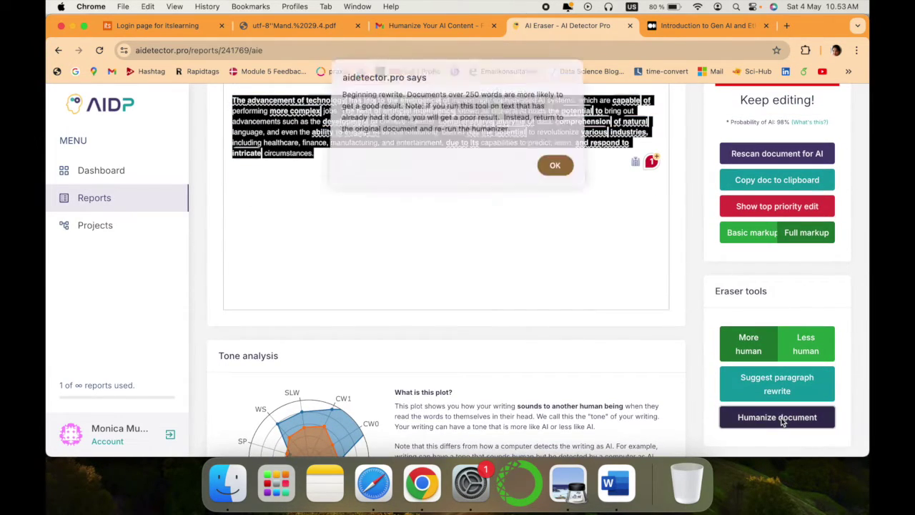
left_click(556, 169)
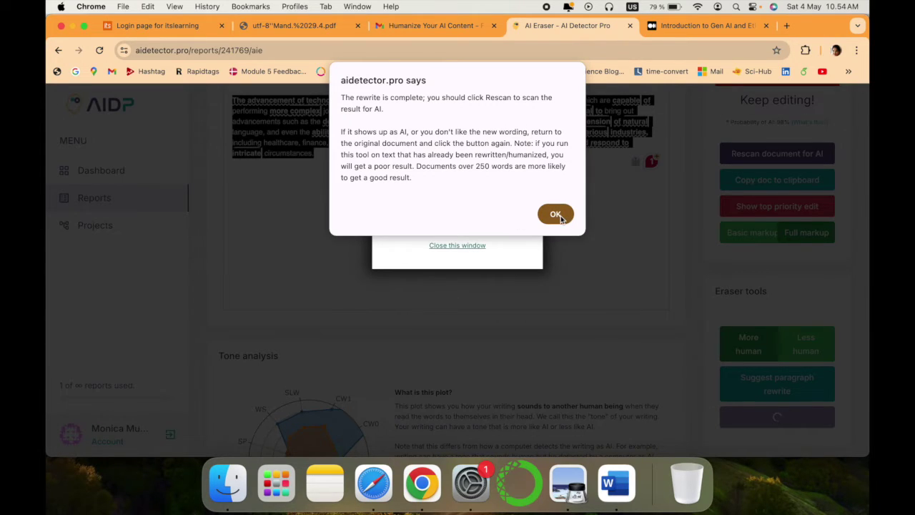
left_click(561, 213)
scroll(624, 329, "up", 5)
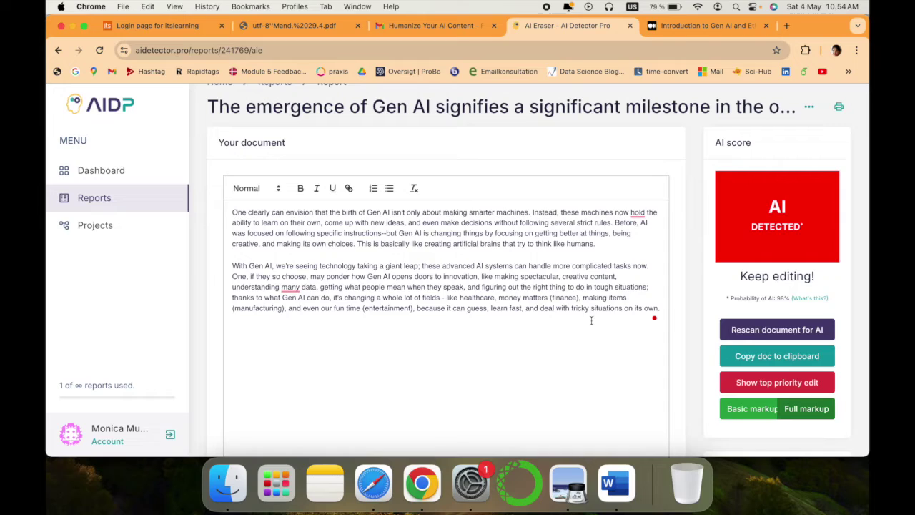
Rescan the rewritten document and inspect each paragraph's colour markup.
left_click(791, 330)
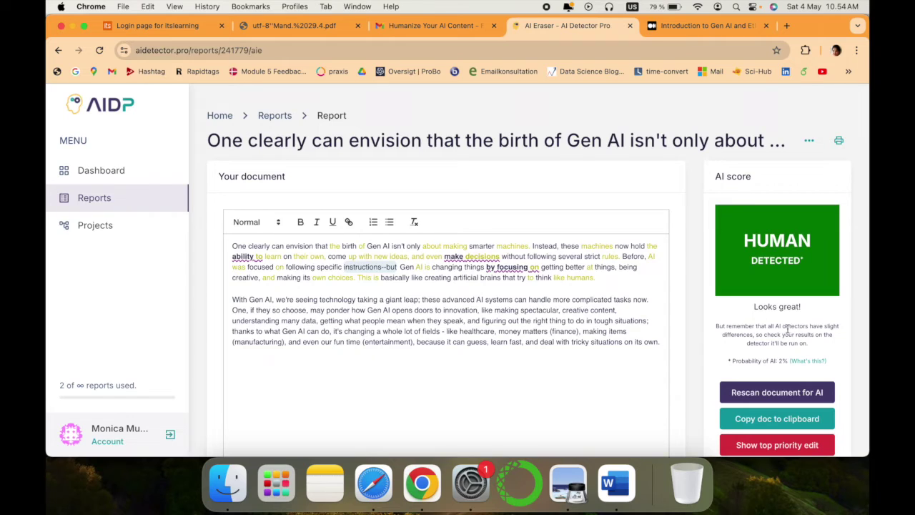
left_click_drag(659, 343, 225, 303)
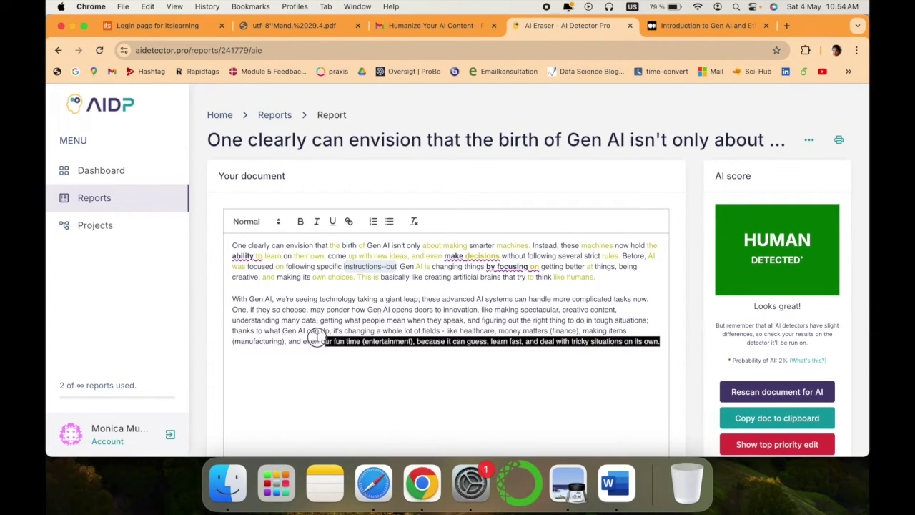
scroll(460, 419, "down", 3)
scroll(460, 419, "down", 5)
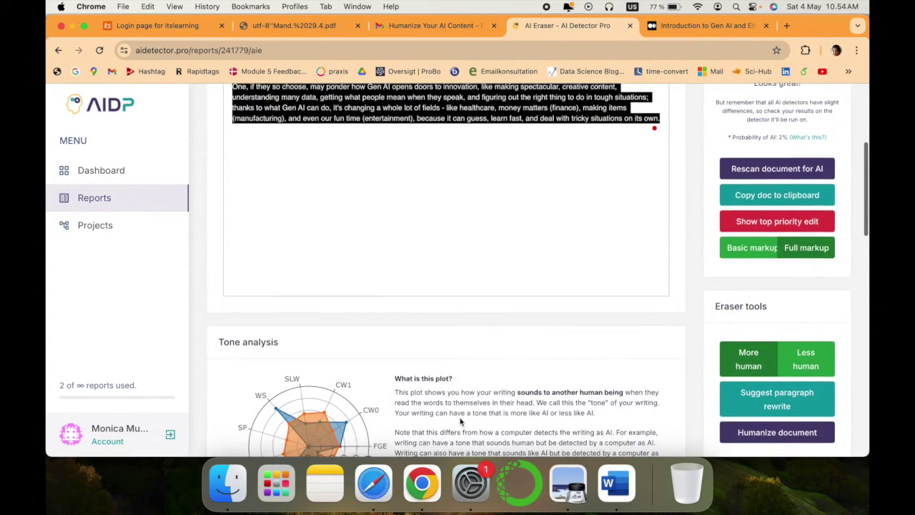
scroll(733, 392, "up", 3)
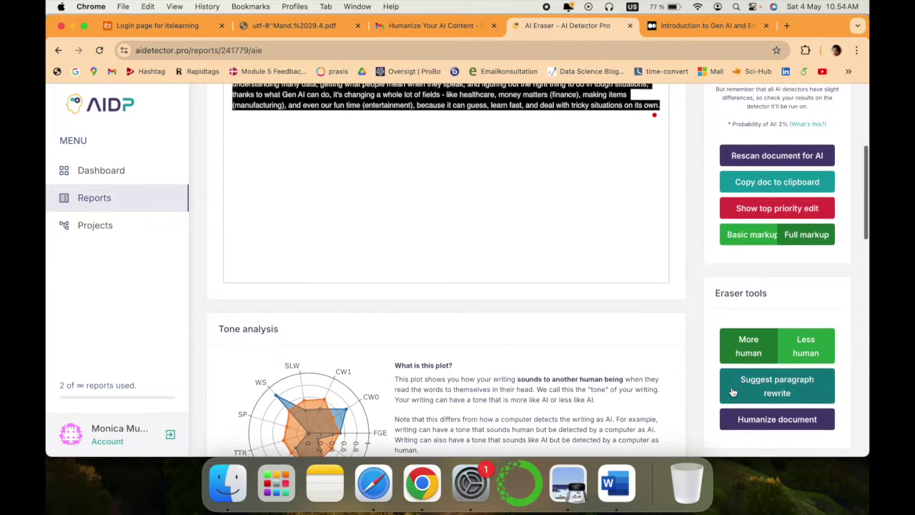
scroll(562, 346, "up", 2)
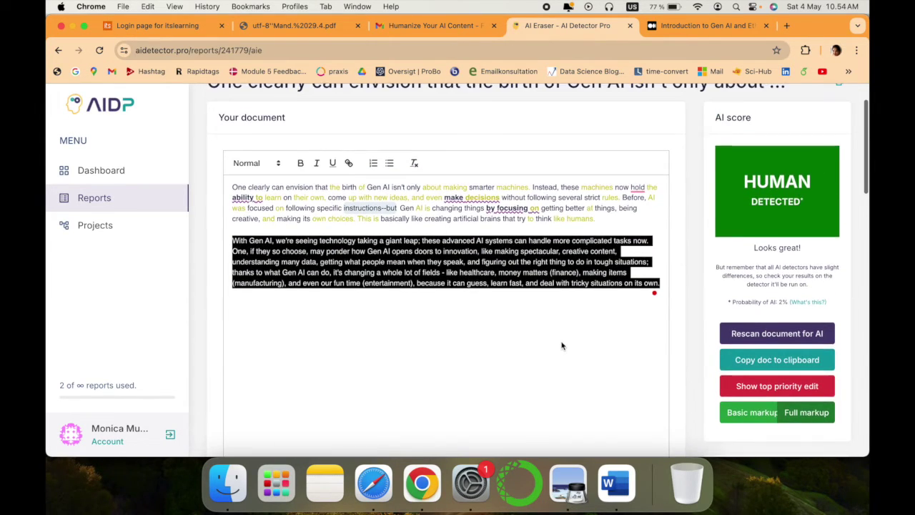
left_click_drag(604, 221, 200, 178)
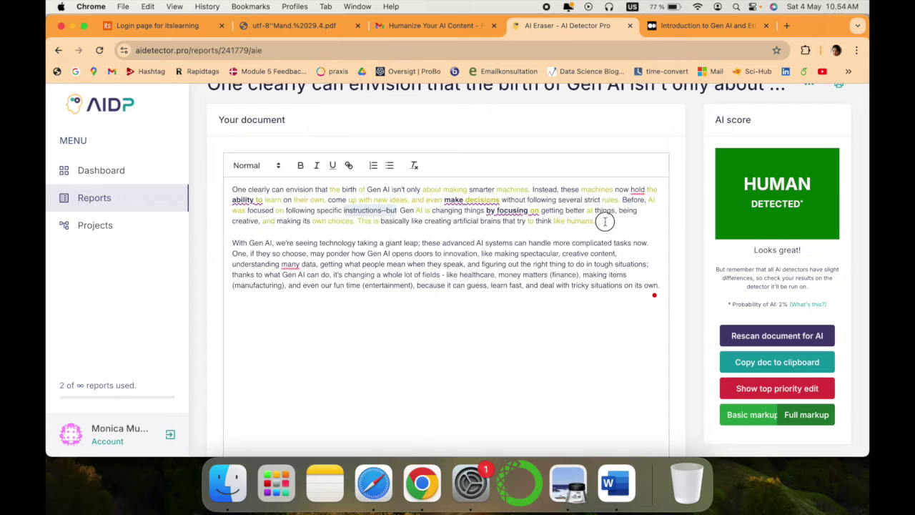
scroll(510, 406, "down", 1)
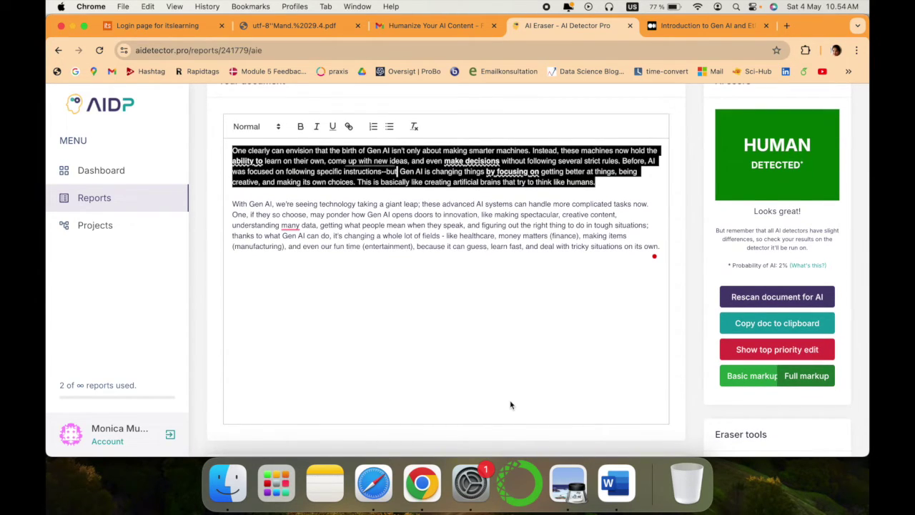
left_click(583, 379)
scroll(579, 379, "up", 2)
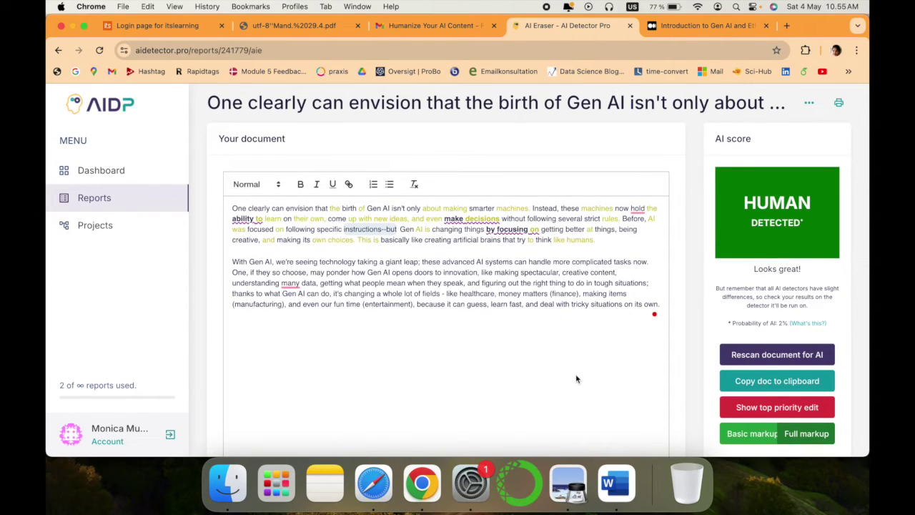
Scroll through the report to confirm the Human Detected 2% AI score.
scroll(559, 359, "down", 1)
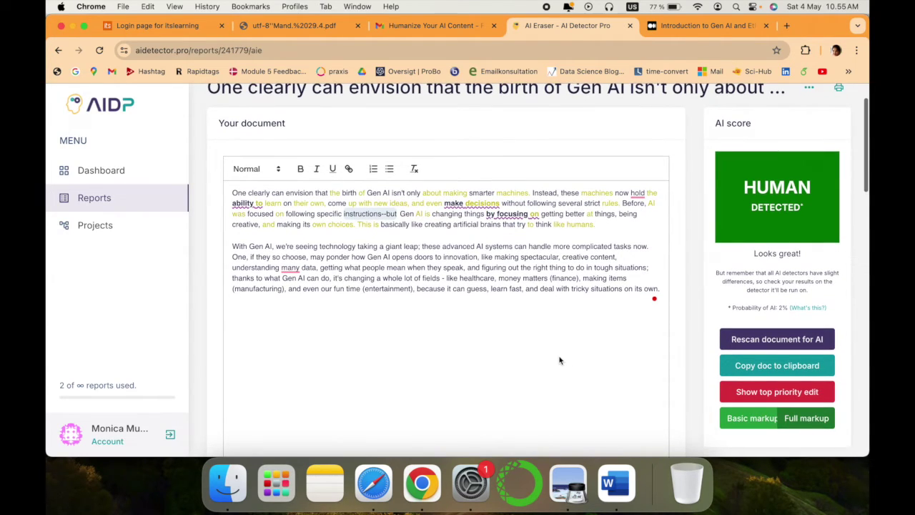
scroll(560, 360, "up", 2)
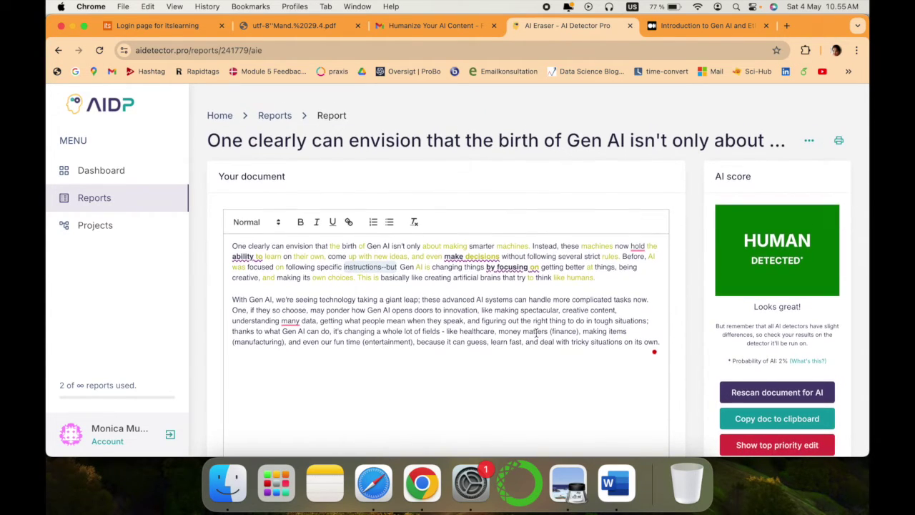
scroll(536, 333, "down", 3)
scroll(537, 333, "down", 2)
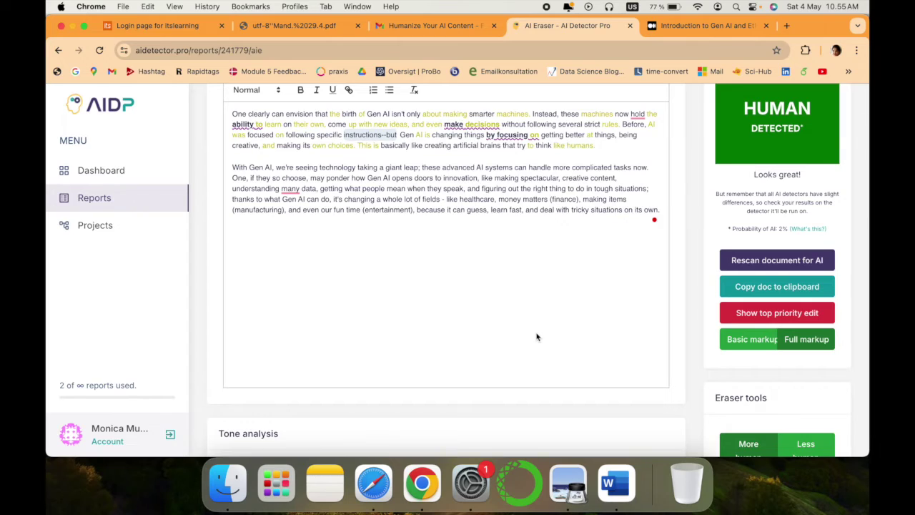
scroll(537, 337, "up", 1)
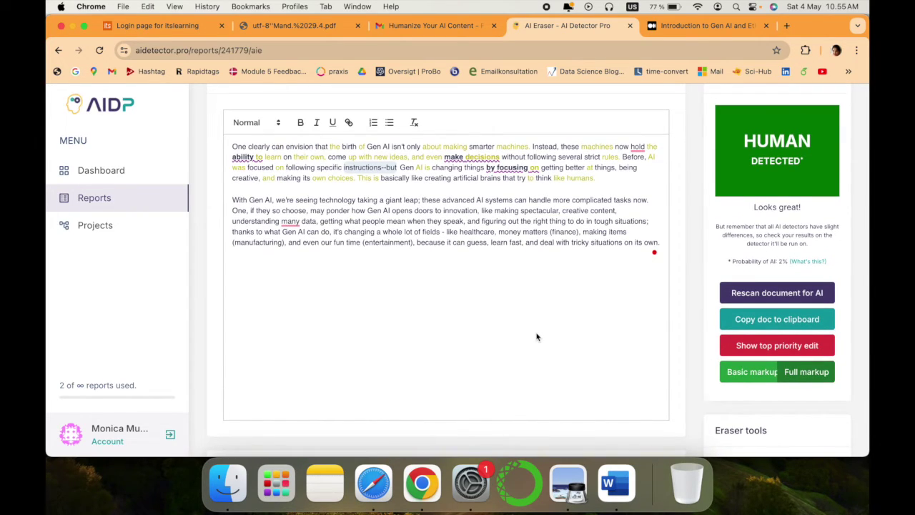
scroll(537, 337, "up", 3)
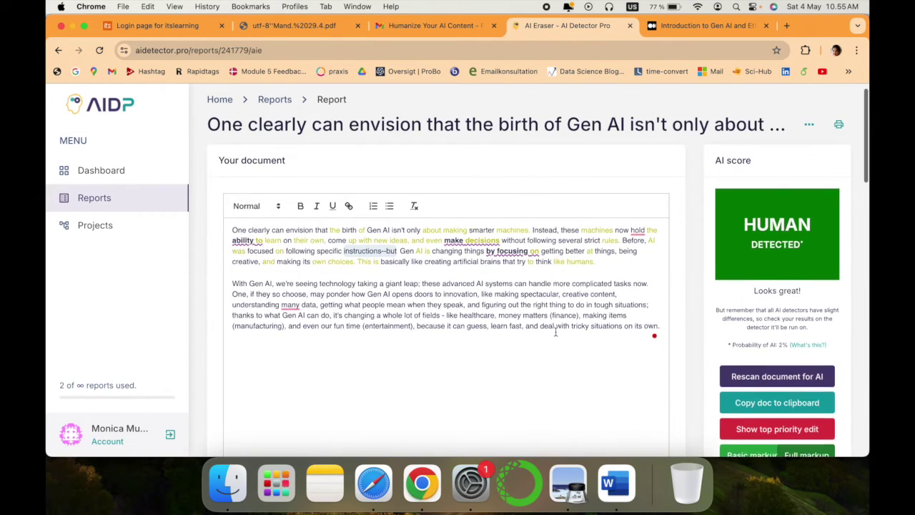
scroll(555, 322, "down", 2)
scroll(556, 335, "down", 2)
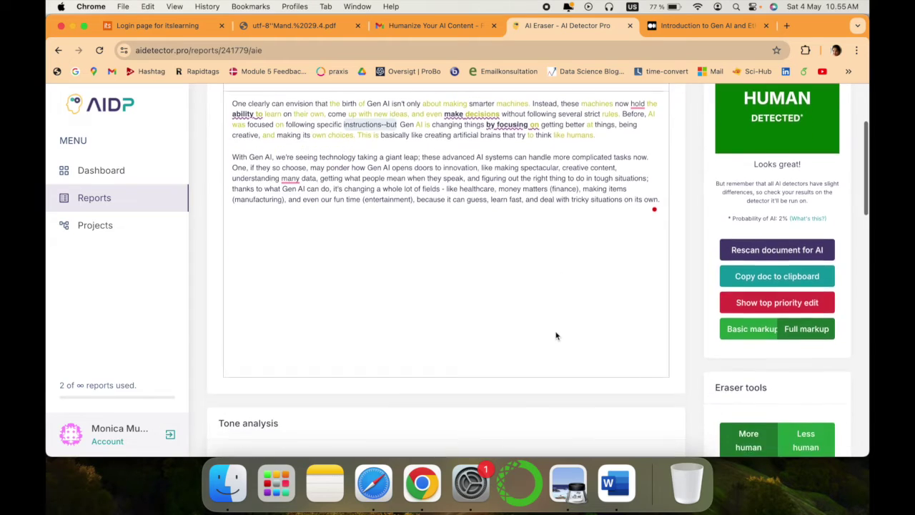
scroll(556, 335, "down", 5)
scroll(556, 335, "down", 7)
scroll(556, 335, "up", 7)
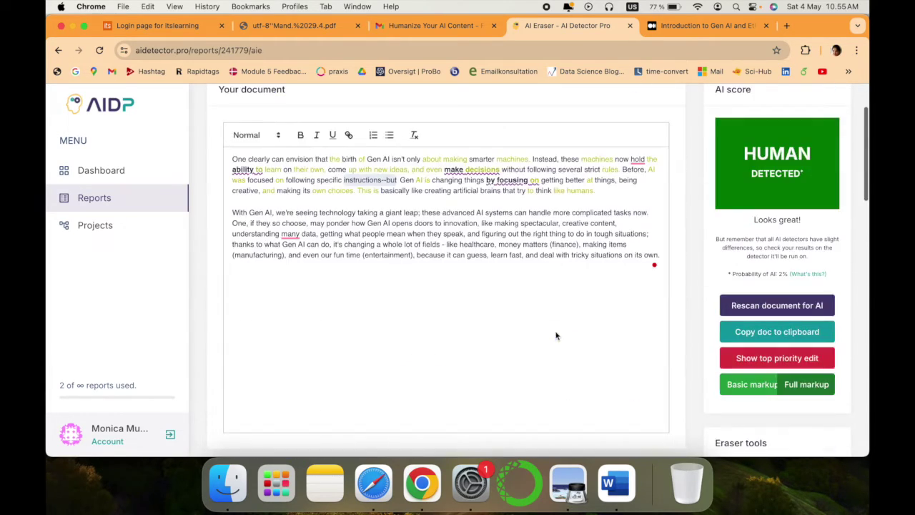
scroll(556, 336, "down", 8)
scroll(556, 336, "up", 6)
scroll(556, 335, "up", 2)
scroll(556, 336, "up", 1)
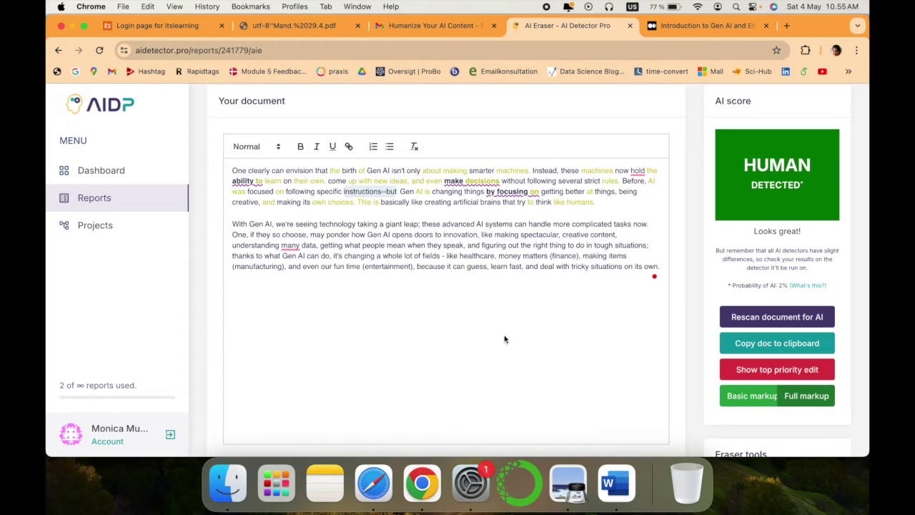
scroll(427, 359, "up", 2)
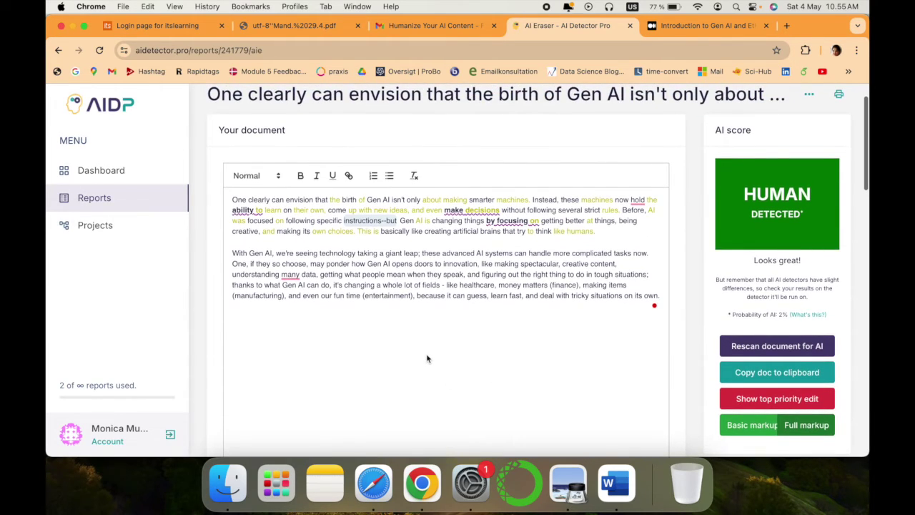
scroll(428, 359, "up", 2)
Go to the Dashboard and scroll its Overview and Activity sections listing both reports.
left_click(101, 171)
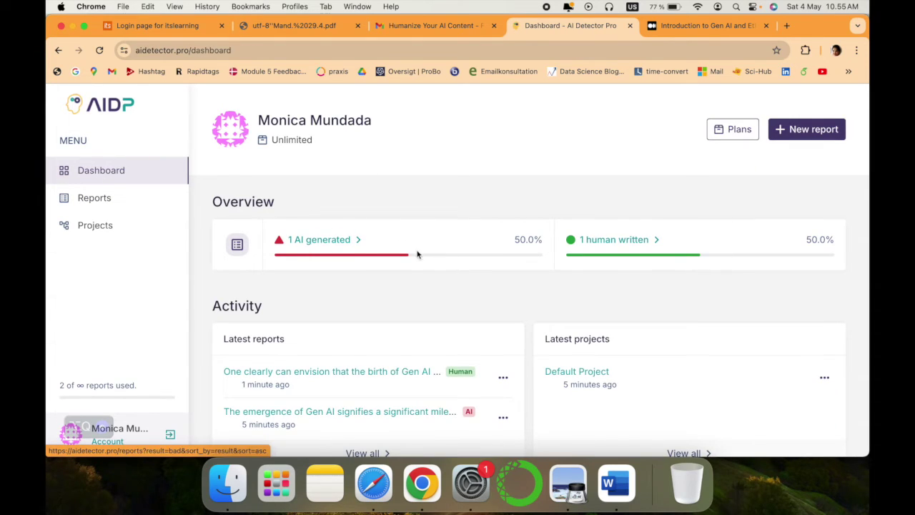
scroll(445, 278, "down", 1)
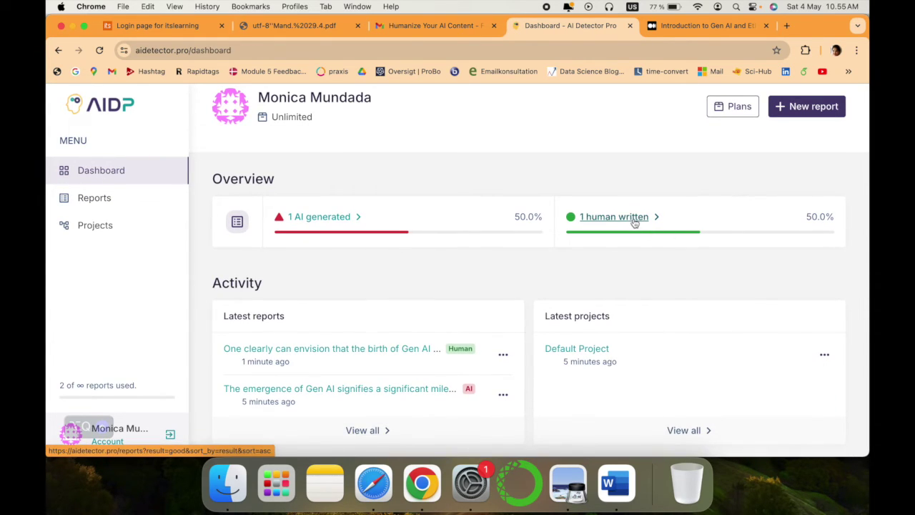
scroll(344, 322, "down", 2)
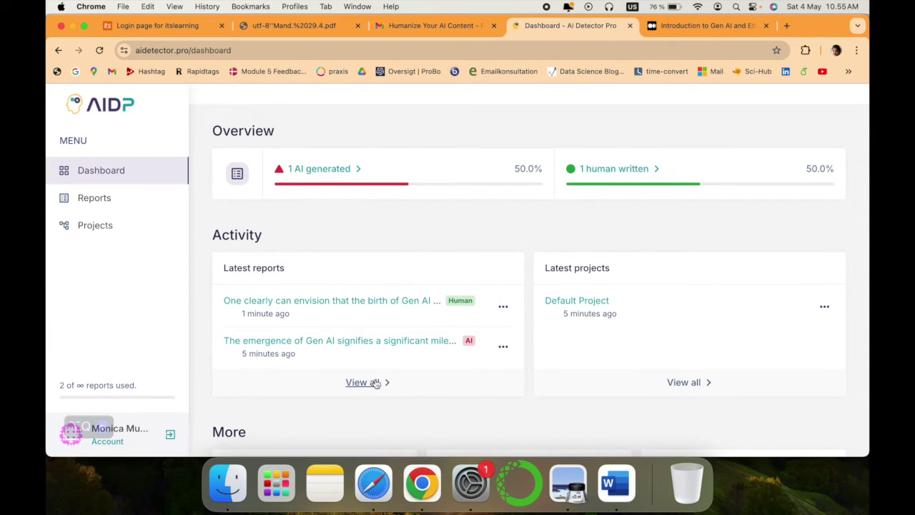
scroll(382, 421, "down", 5)
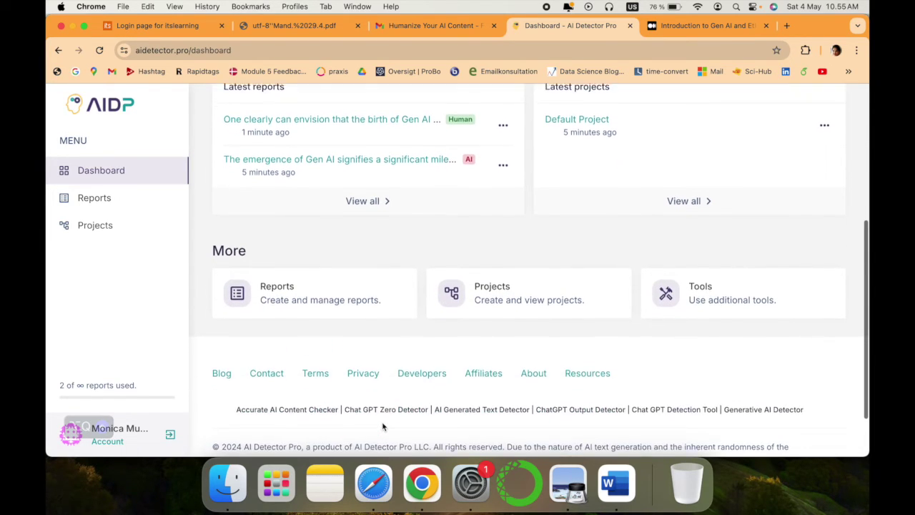
scroll(381, 426, "up", 2)
scroll(382, 426, "up", 8)
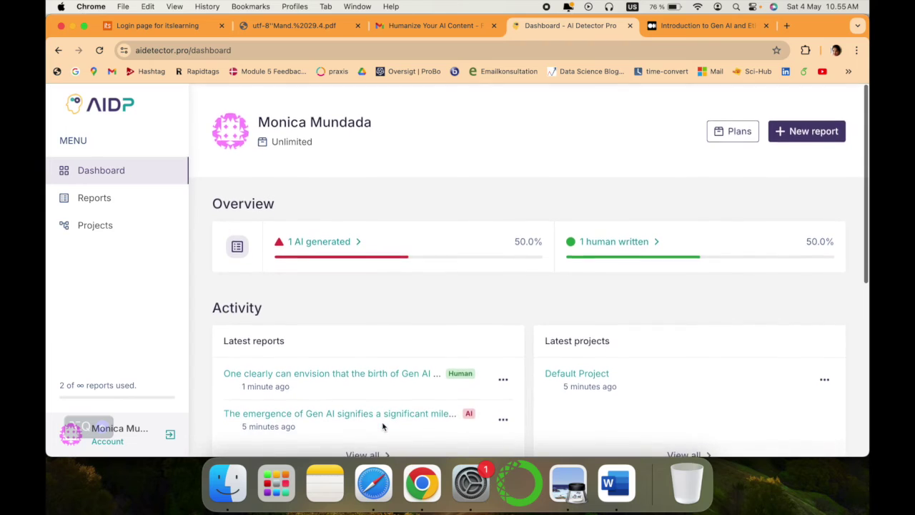
Open Plans and scroll through the Free, Basic and Unlimited pricing cards and FAQ.
left_click(740, 130)
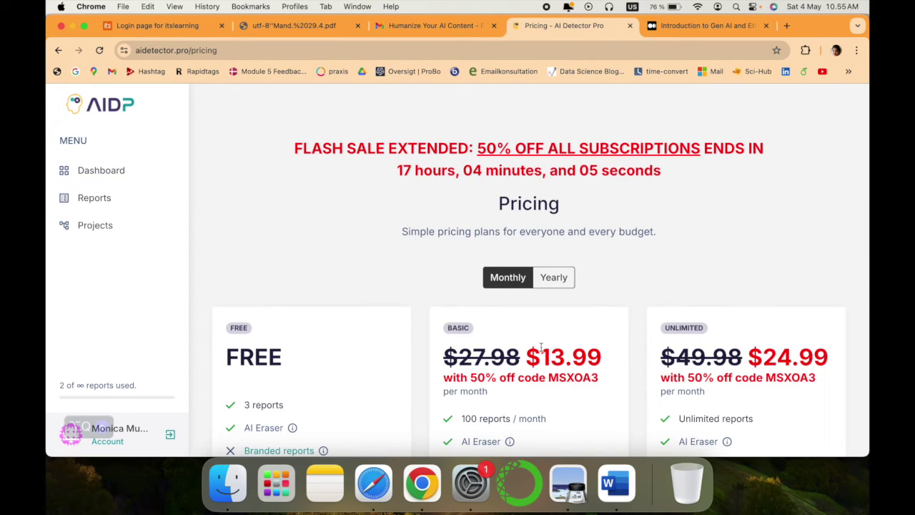
scroll(541, 349, "down", 3)
scroll(541, 351, "down", 4)
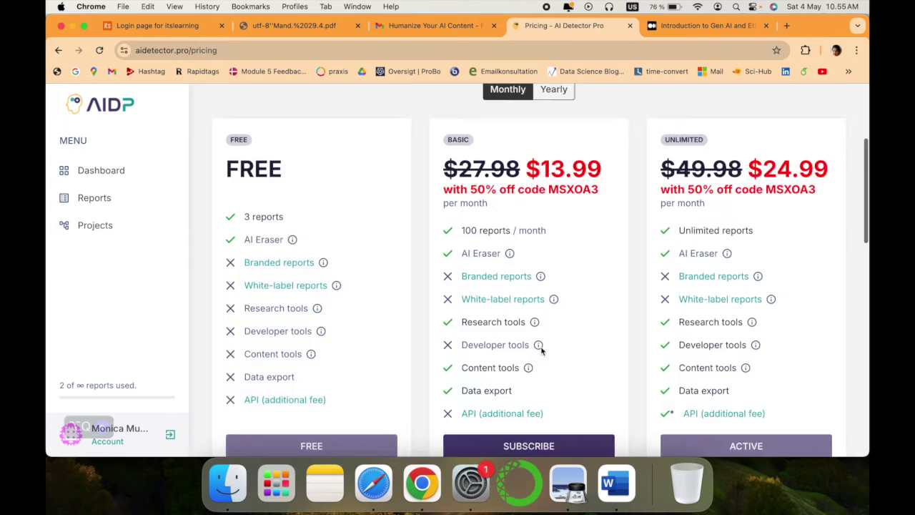
scroll(541, 350, "down", 5)
scroll(541, 351, "up", 2)
scroll(542, 350, "up", 4)
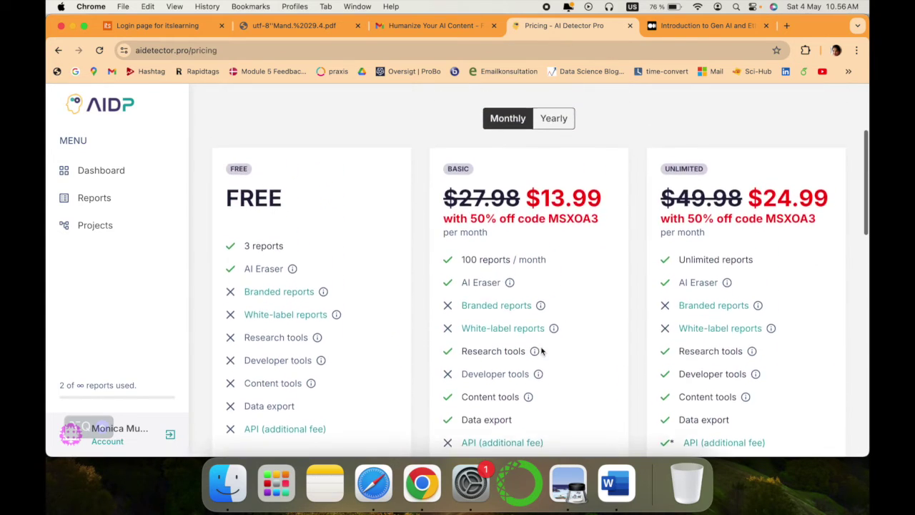
scroll(542, 350, "up", 5)
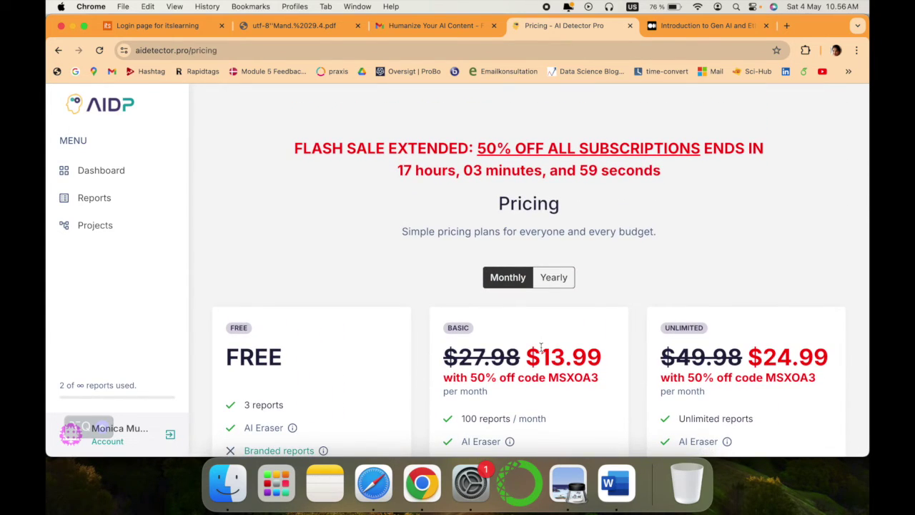
scroll(547, 336, "down", 3)
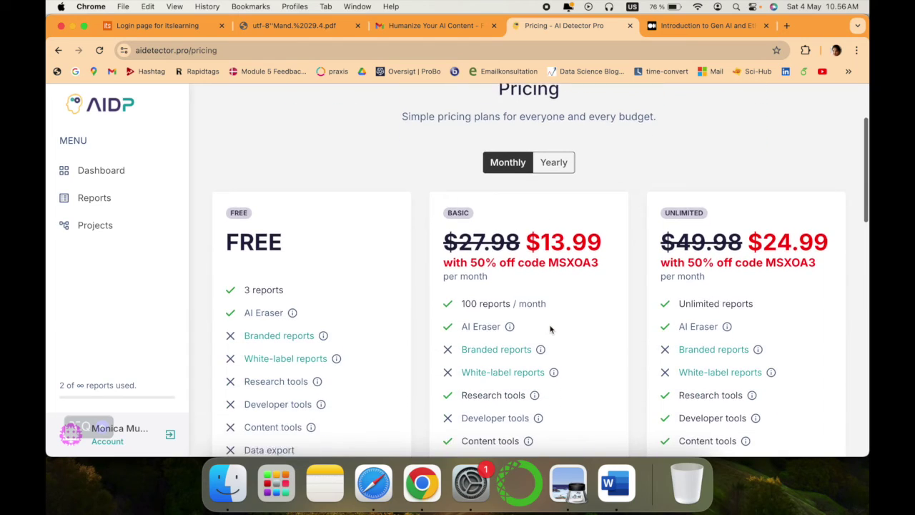
scroll(550, 329, "up", 2)
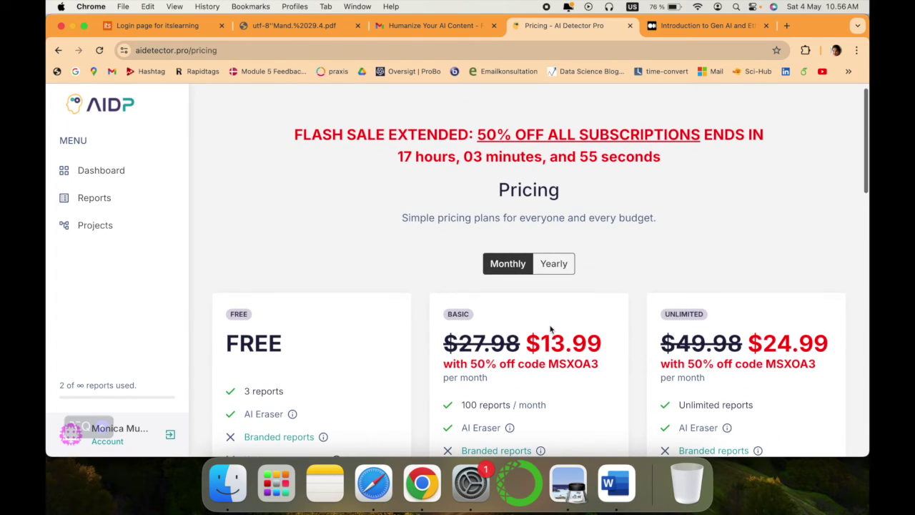
scroll(551, 329, "down", 4)
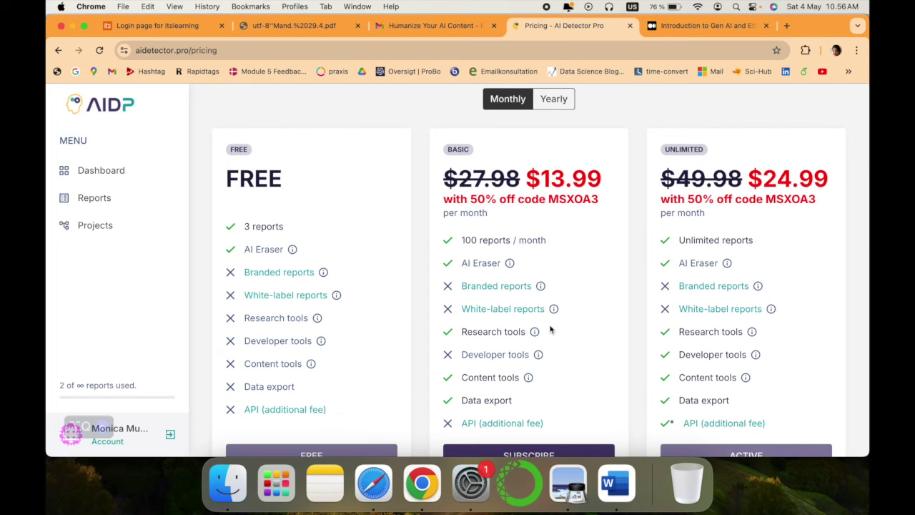
scroll(550, 329, "down", 2)
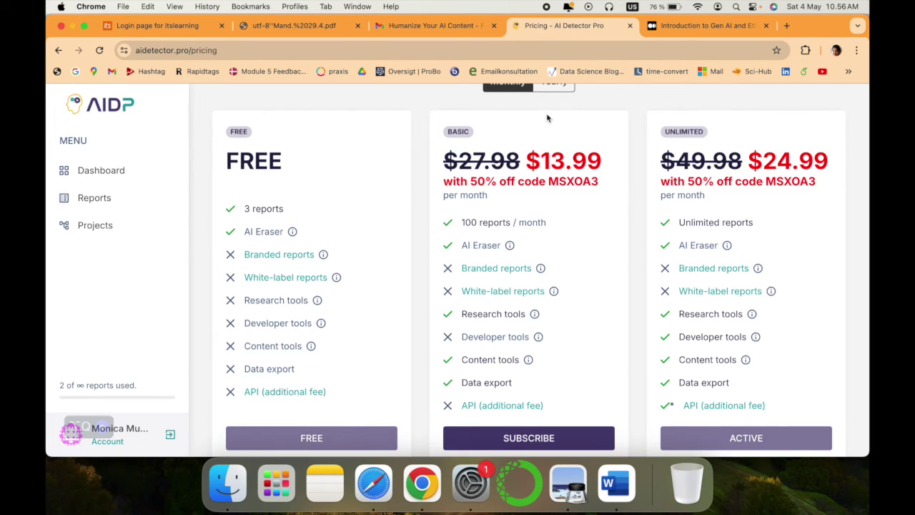
scroll(530, 174, "up", 1)
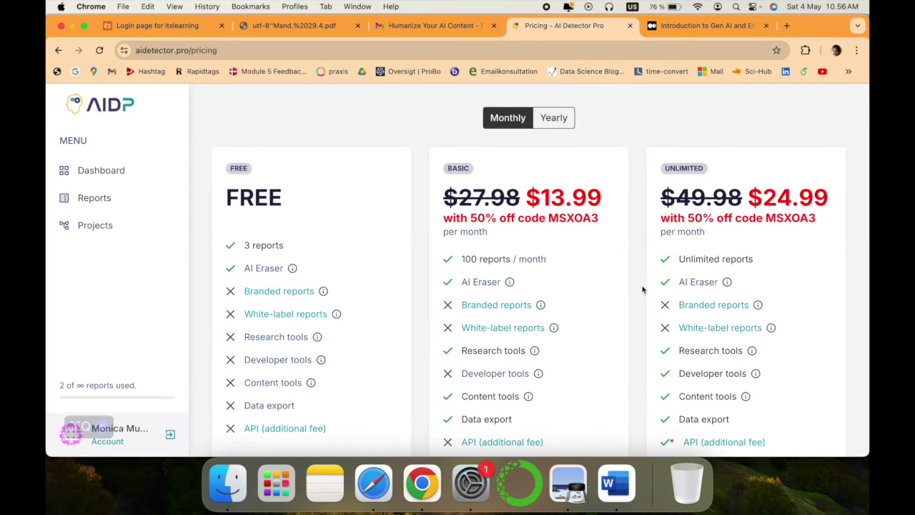
scroll(642, 289, "down", 3)
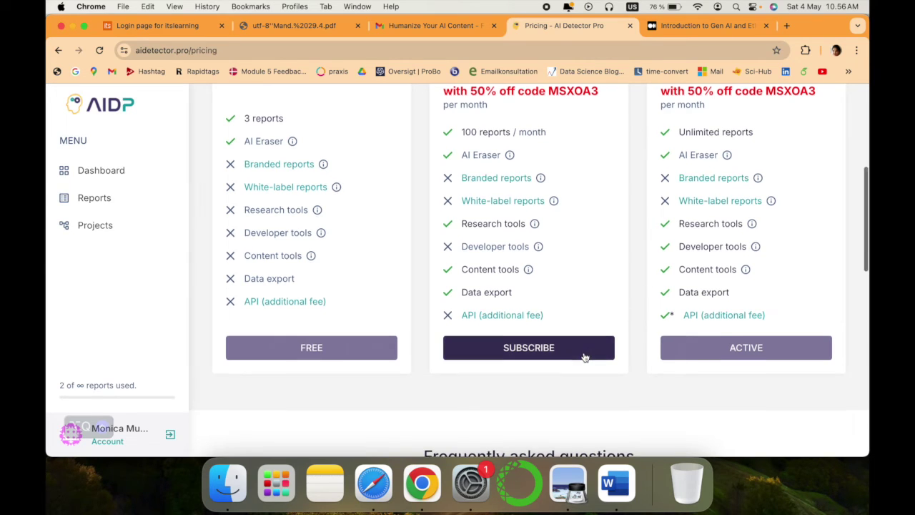
scroll(583, 355, "down", 8)
scroll(584, 354, "down", 4)
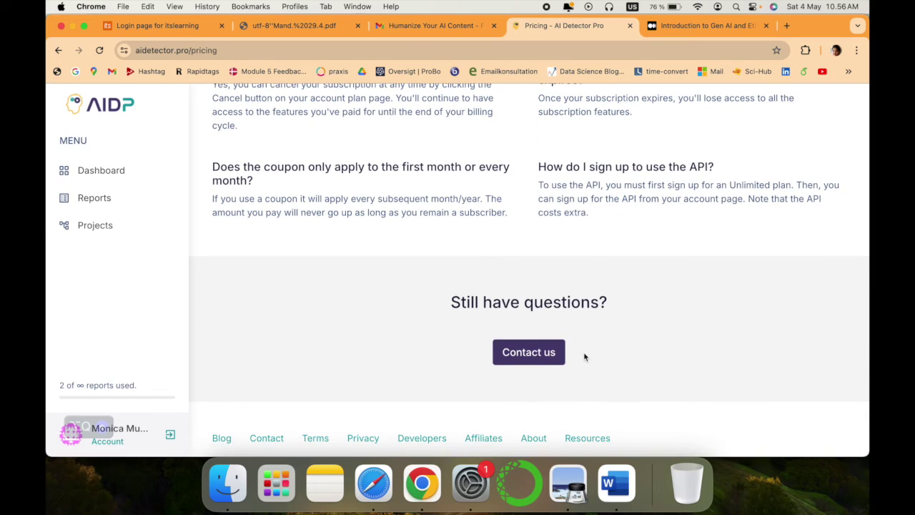
scroll(584, 357, "up", 15)
Return to the Dashboard showing one AI-generated and one human-written report.
left_click(98, 180)
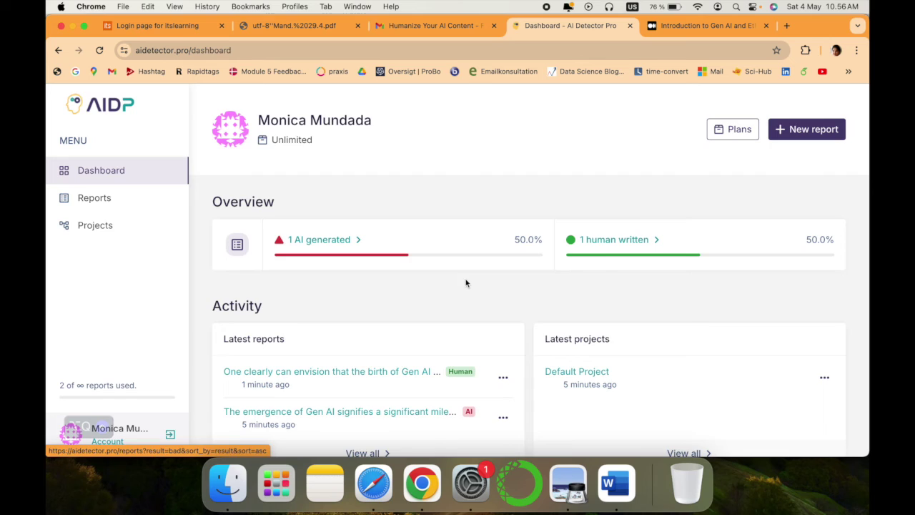
scroll(463, 285, "down", 1)
scroll(461, 286, "up", 1)
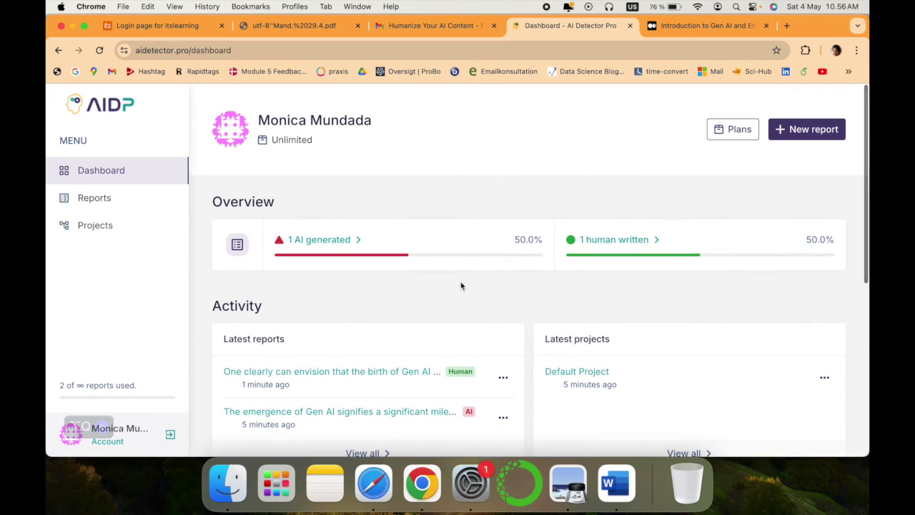